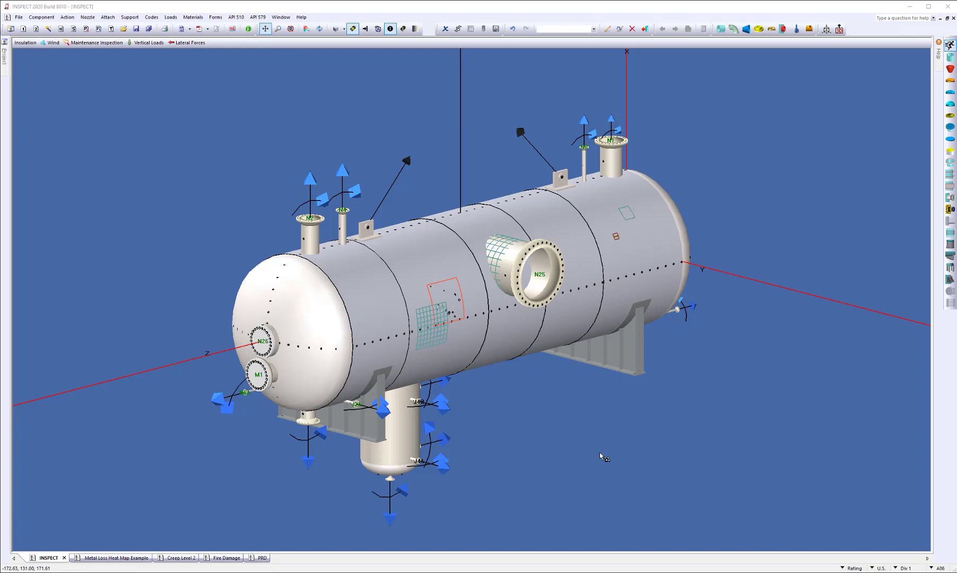
Pan the horizontal vessel across the view and zoom in and out on the shell and nozzle N25
left_click_drag(418, 319, 385, 336)
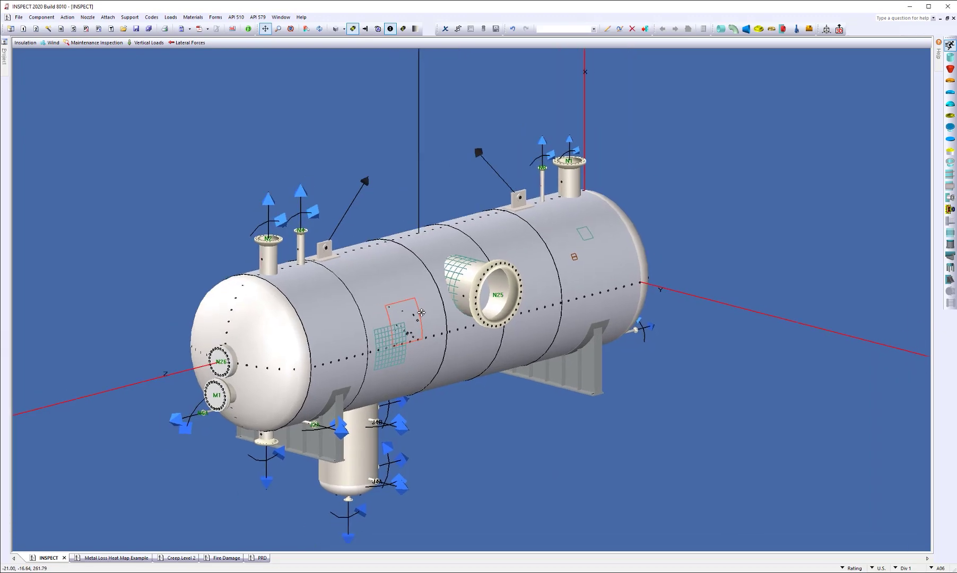
scroll(484, 257, "up", 3)
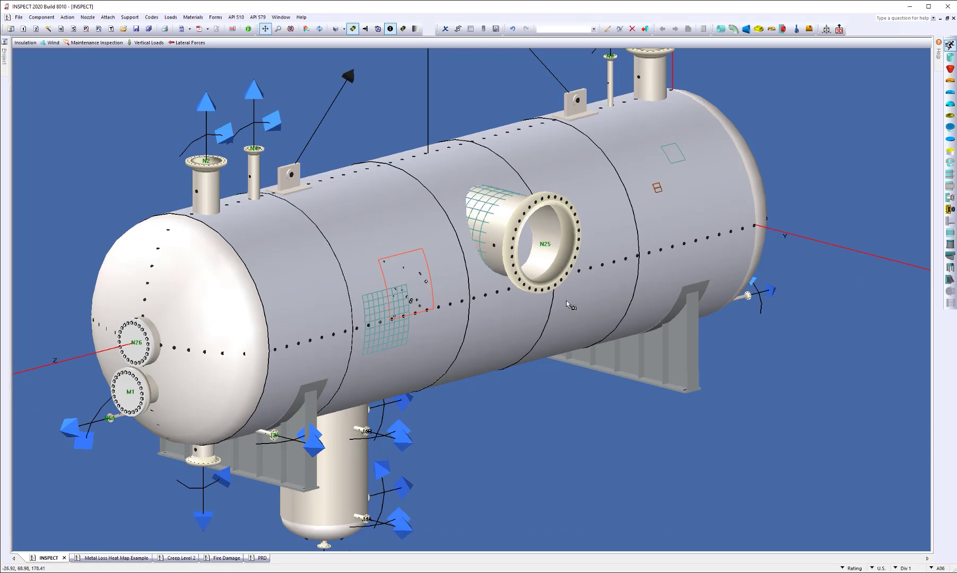
scroll(567, 301, "down", 1)
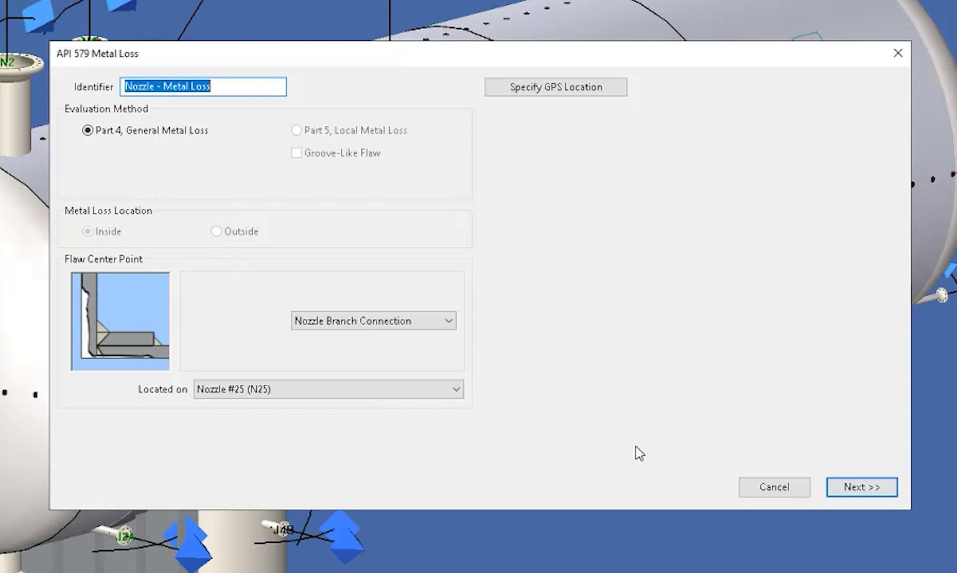
Advance the Part 4 general metal loss dialog for nozzle N25 to its next page
left_click(848, 490)
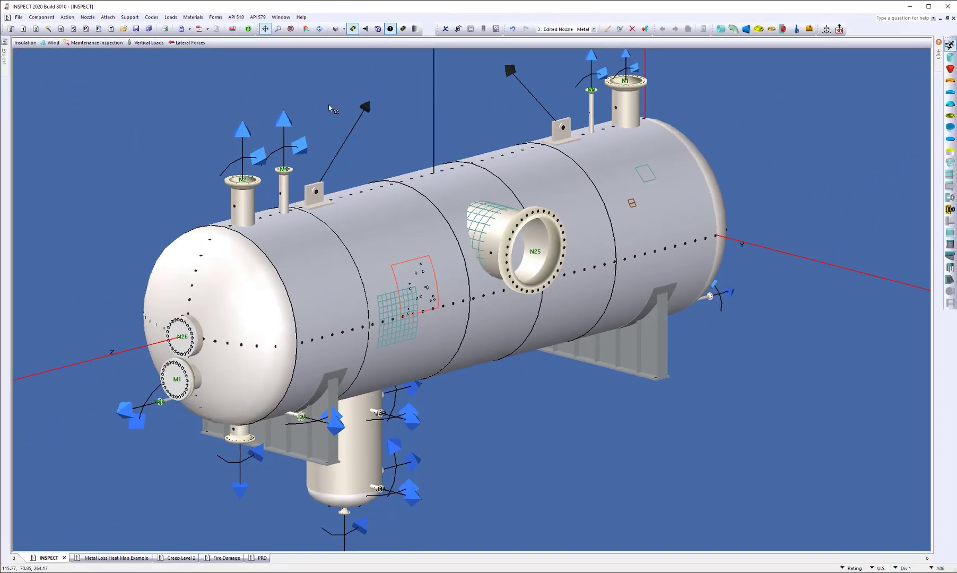
Check the API 579 assessment list, then show the Nozzle - Metal Loss report in HTML
left_click(258, 17)
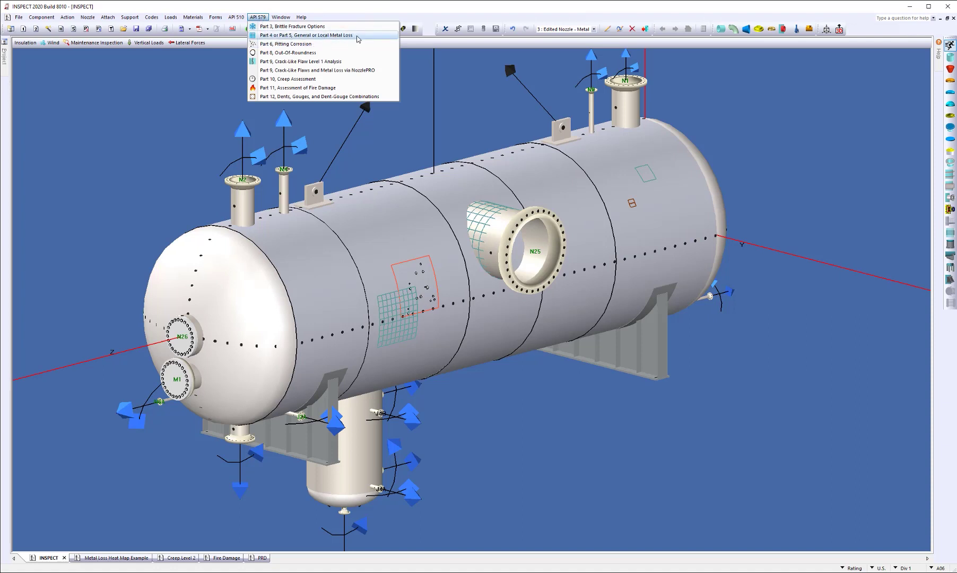
left_click(481, 89)
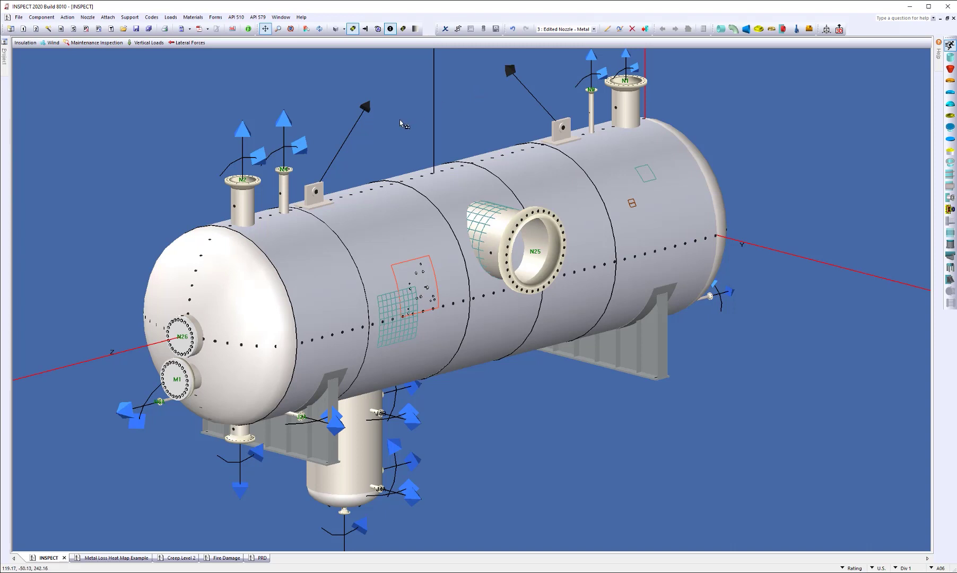
left_click(182, 29)
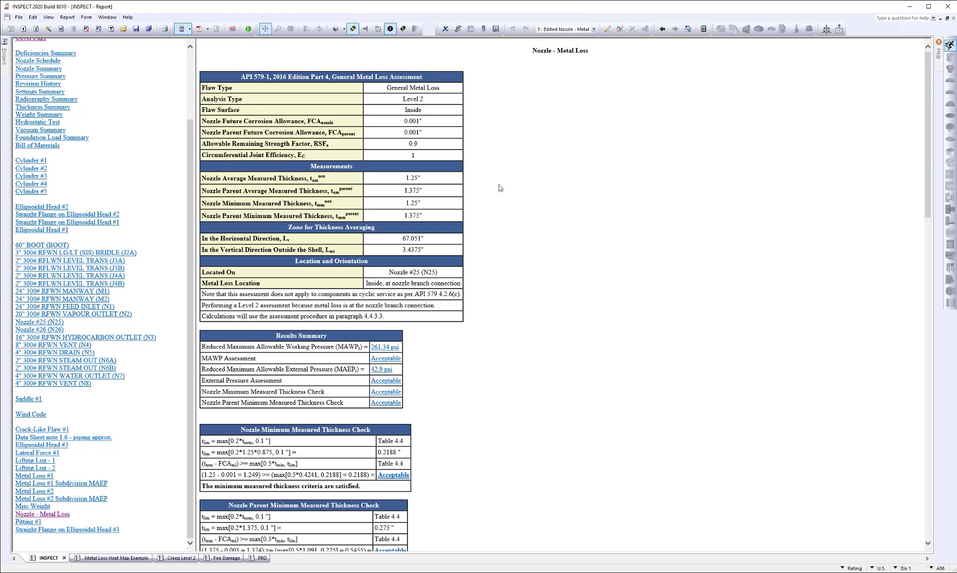
Scroll through the nozzle metal loss and reinforcement results, then return to the model with Ctrl+Tab
scroll(499, 190, "down", 7)
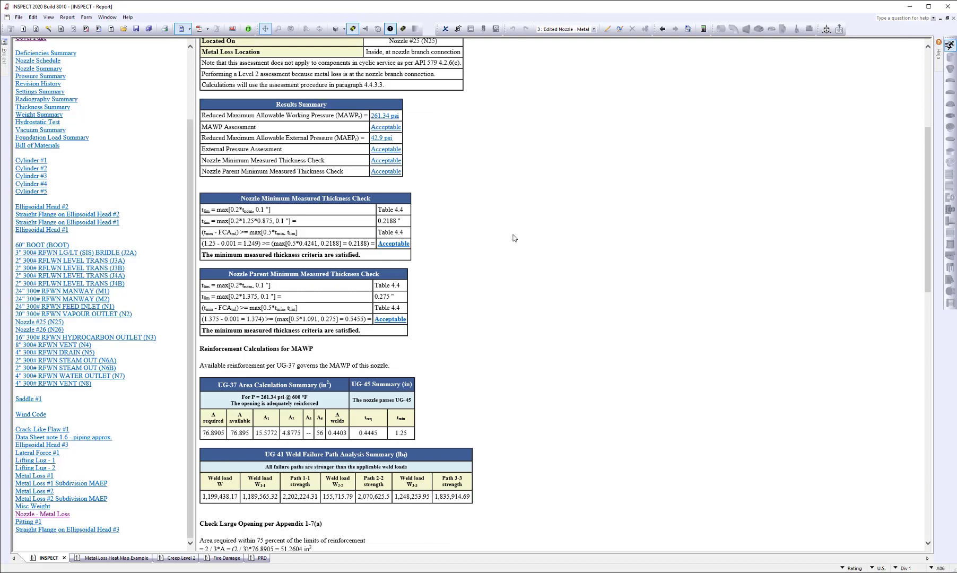
scroll(514, 238, "down", 6)
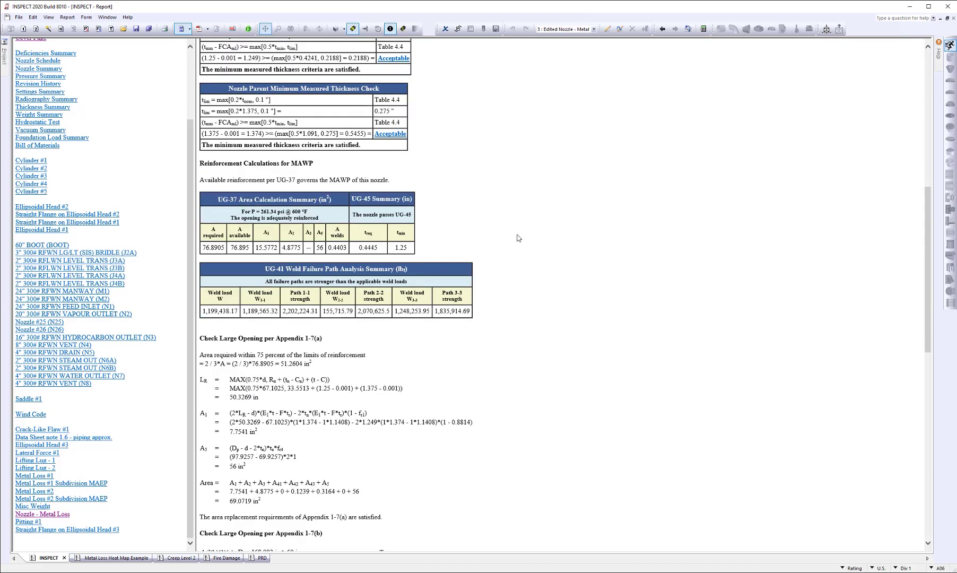
scroll(519, 238, "down", 7)
scroll(521, 241, "down", 2)
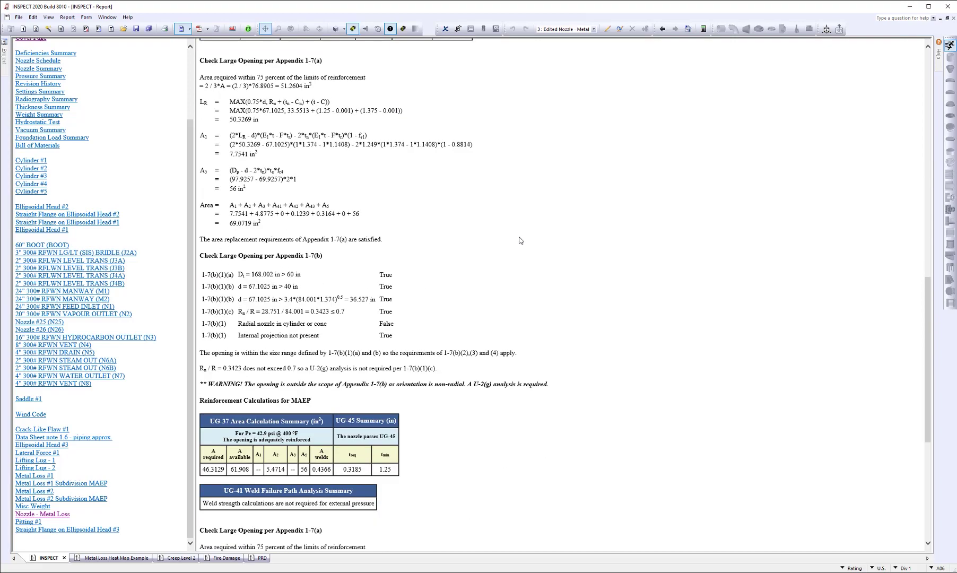
scroll(521, 240, "up", 20)
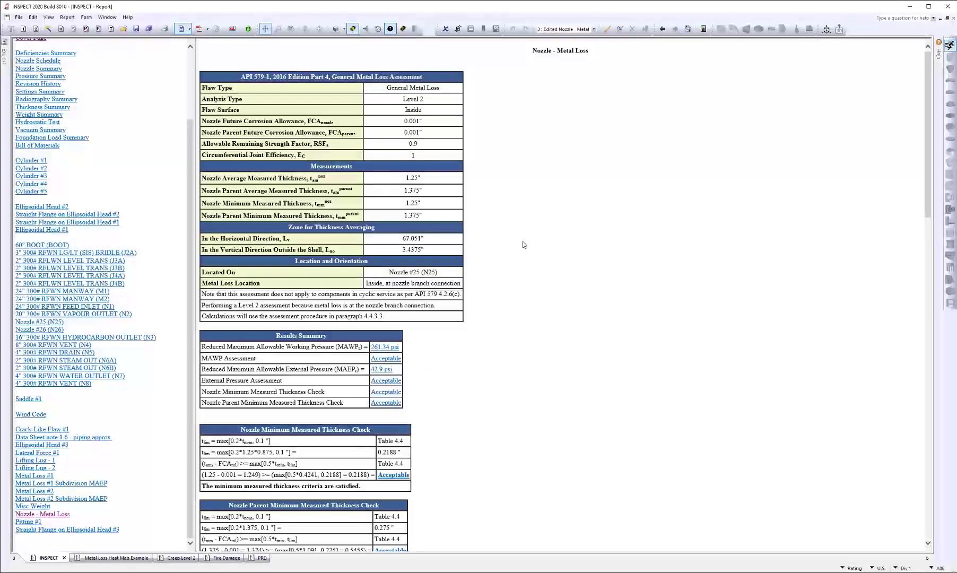
key("ctrl+Tab")
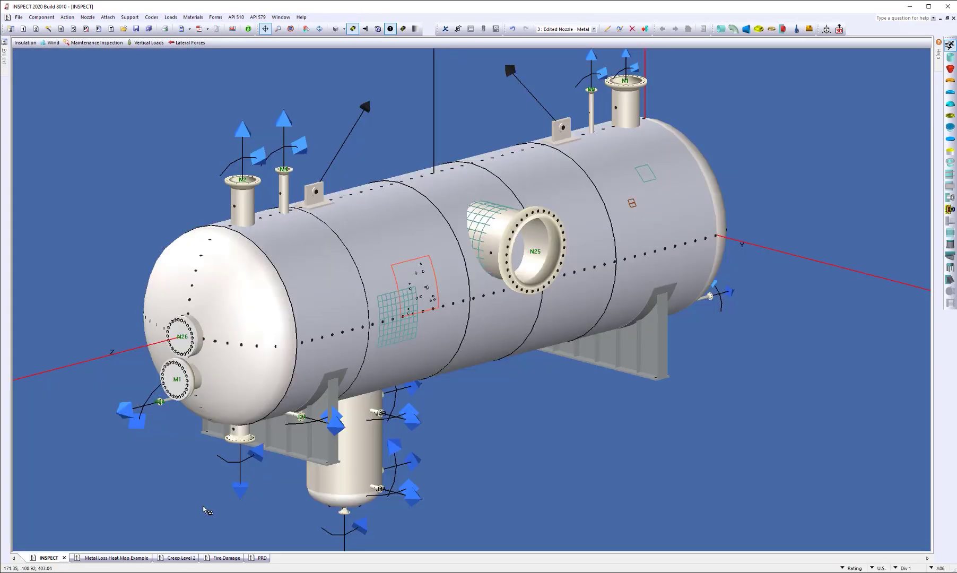
Switch to the Metal Loss Heat Map Example model and zoom in on Cylinder #1
left_click(96, 559)
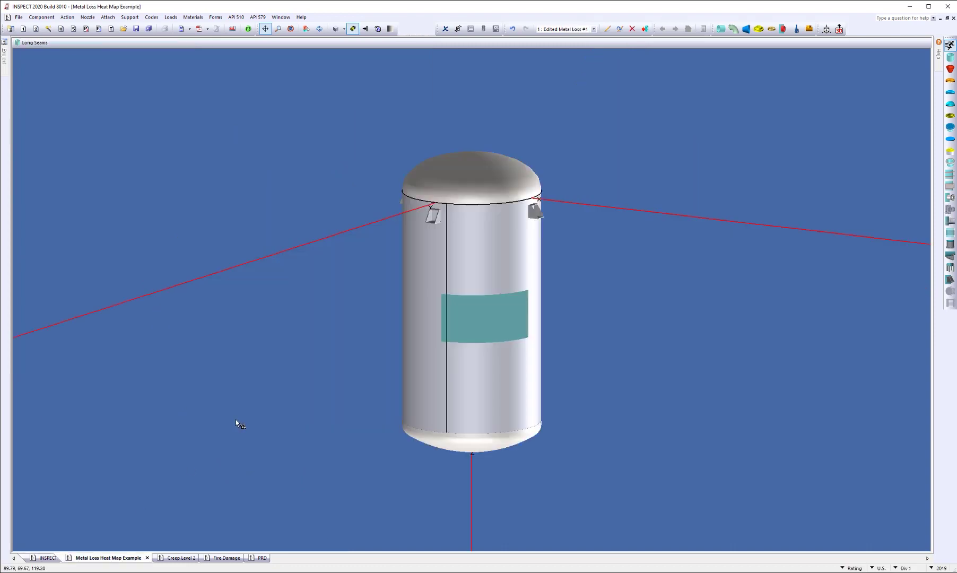
scroll(358, 350, "up", 3)
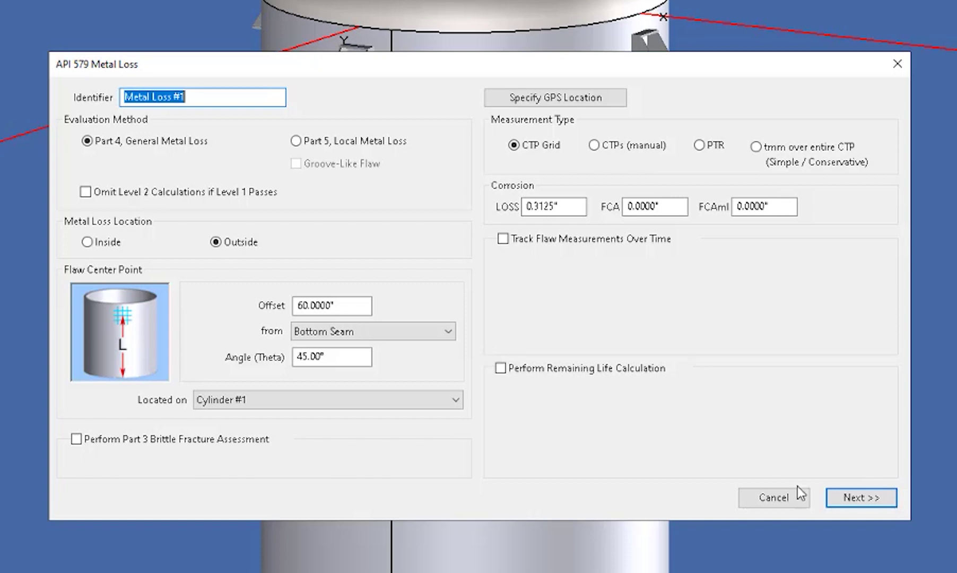
Move to the Metal Loss #1 thickness table, scroll through it, and open the metal loss heat map
left_click(866, 502)
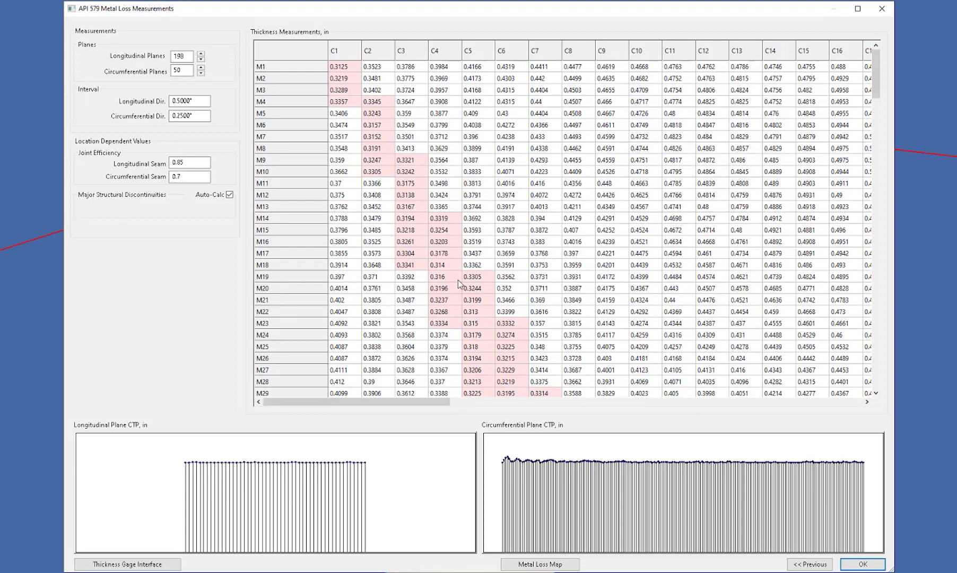
scroll(509, 318, "down", 6)
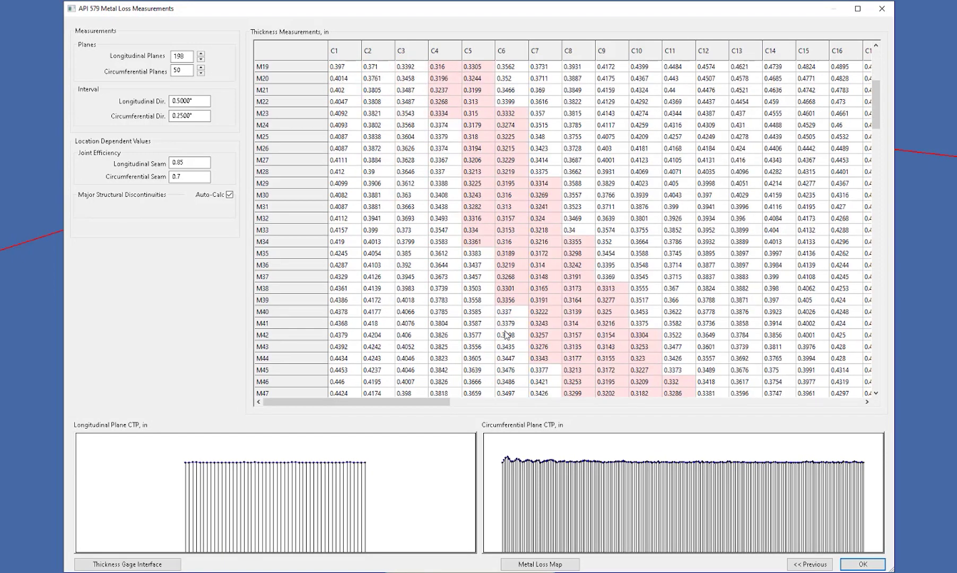
scroll(632, 307, "down", 5)
scroll(631, 307, "up", 5)
scroll(631, 305, "up", 6)
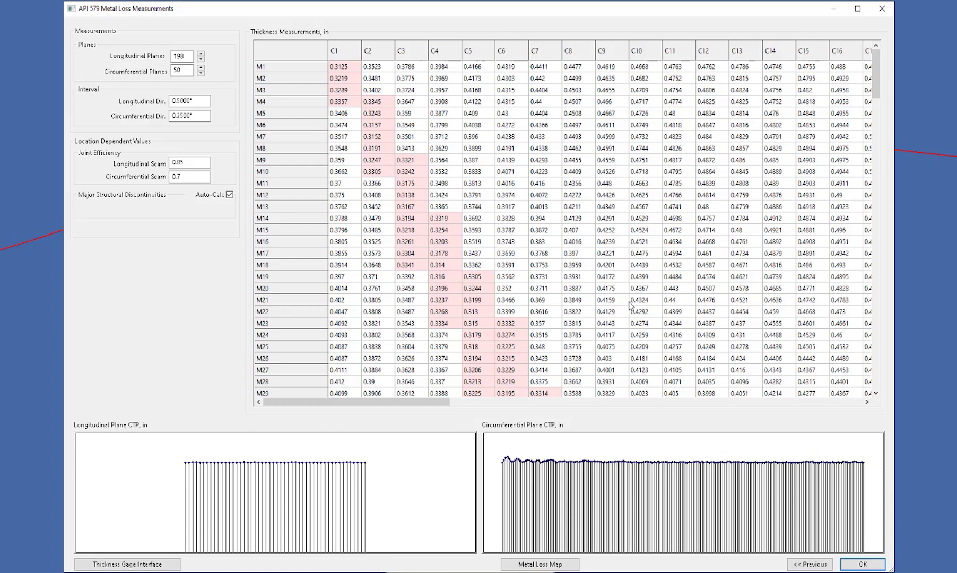
left_click(570, 563)
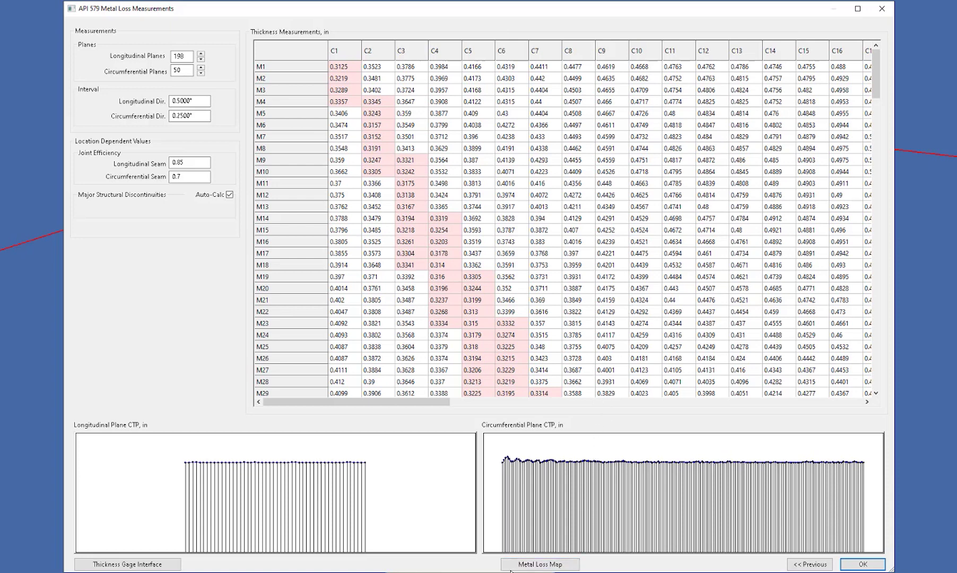
left_click(553, 564)
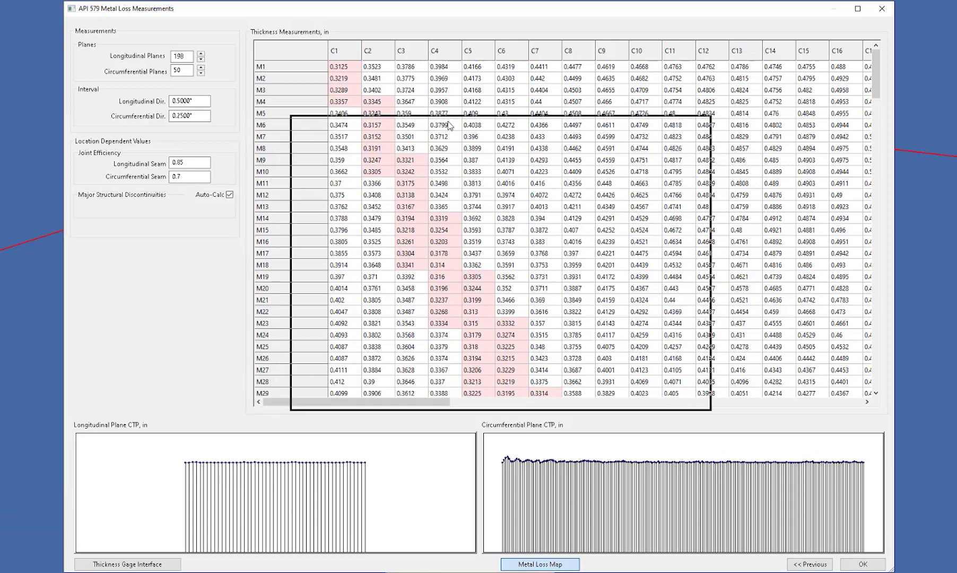
Enlarge and reposition the Metal Loss Map window, review the colour-coded readings, then close it
left_click_drag(717, 409, 915, 572)
left_click_drag(740, 126, 605, 65)
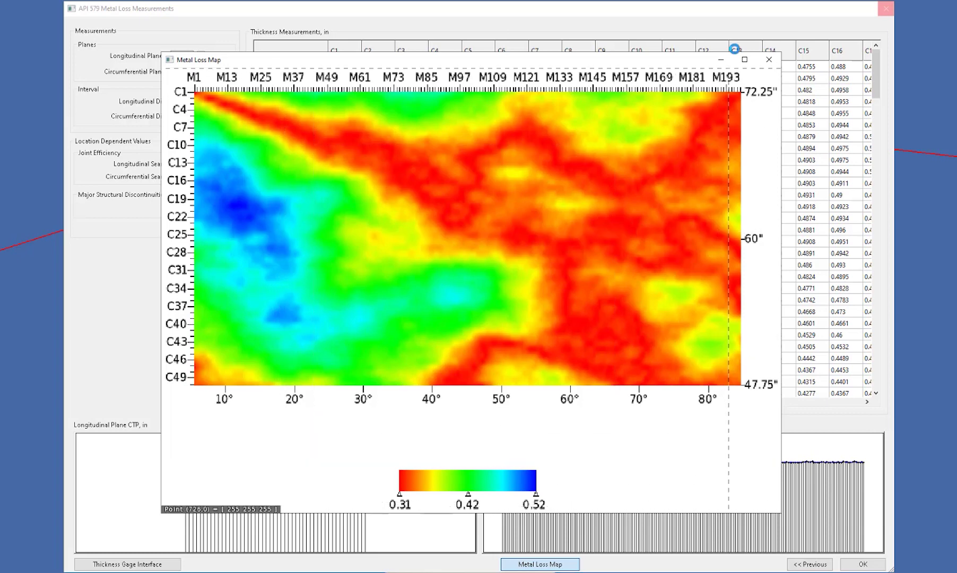
left_click(770, 62)
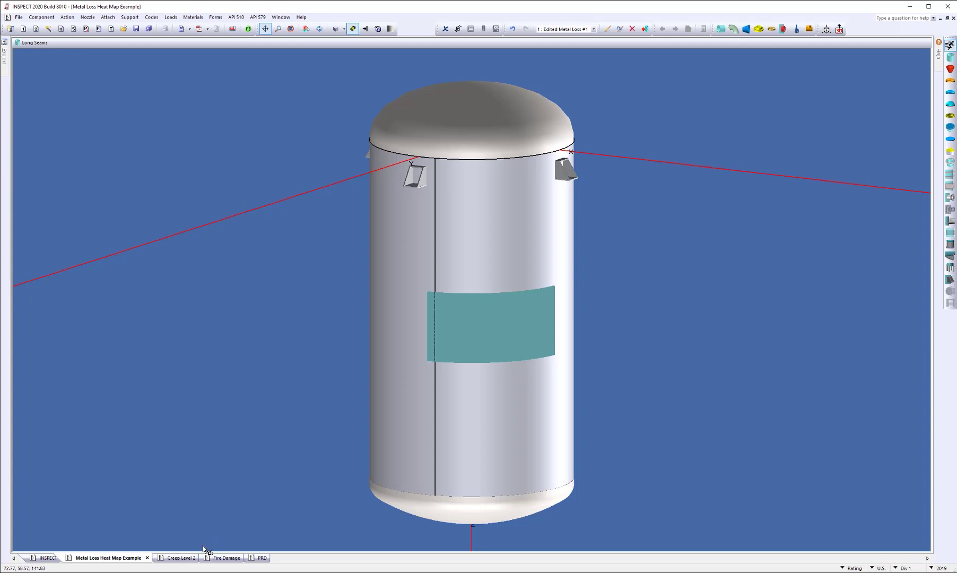
On the Creep Level 2 model, set the pipe's creep damage assessment to Level 2 and accept it
left_click(181, 558)
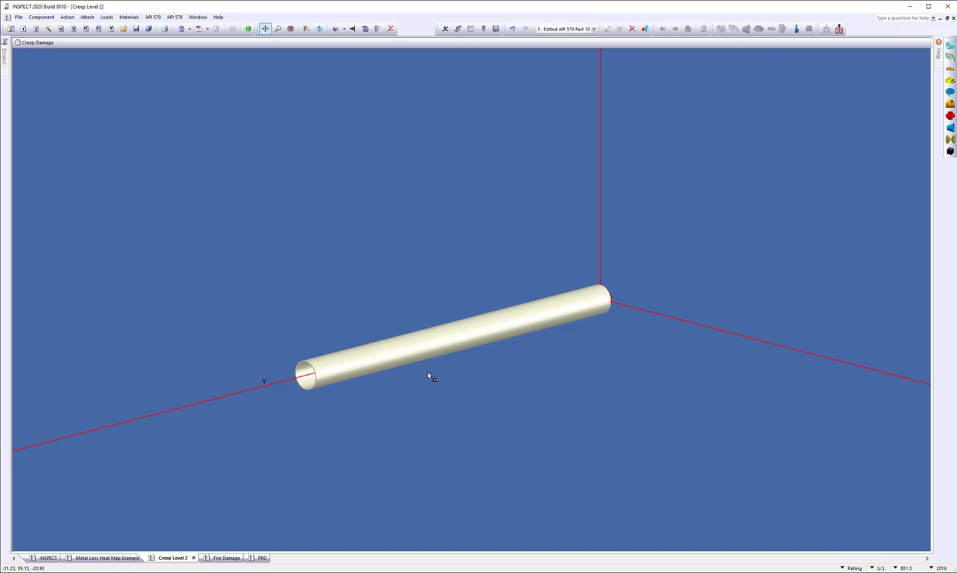
left_click(35, 43)
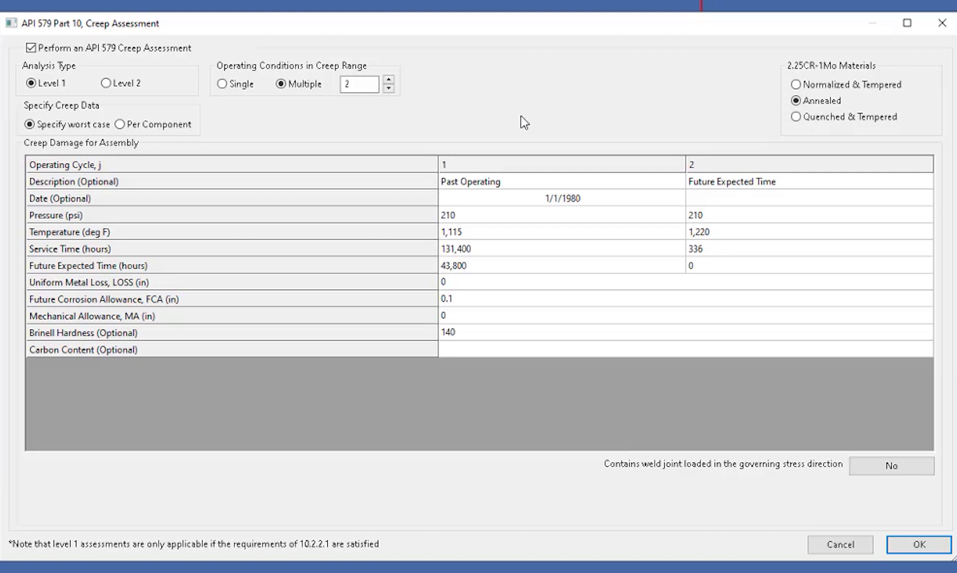
left_click(106, 83)
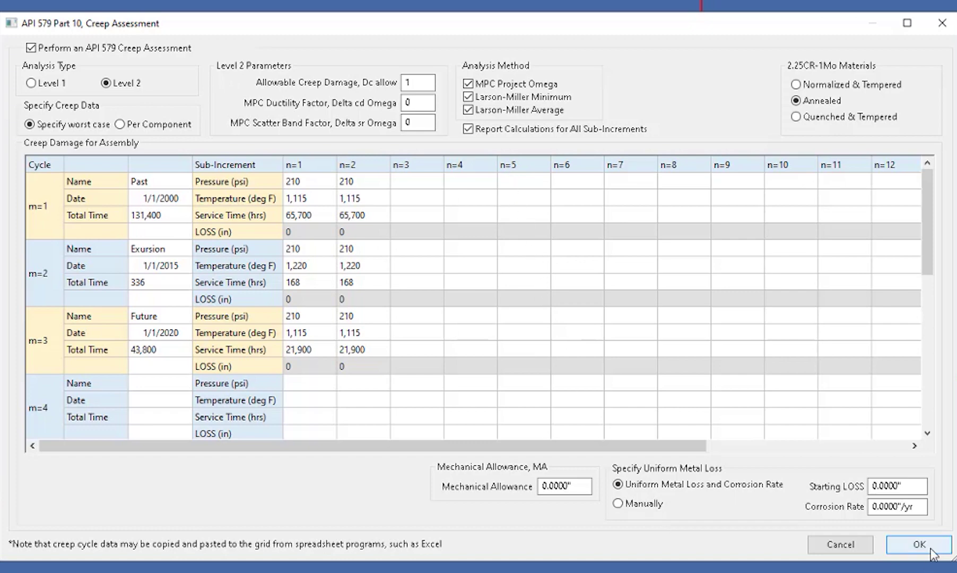
left_click(915, 544)
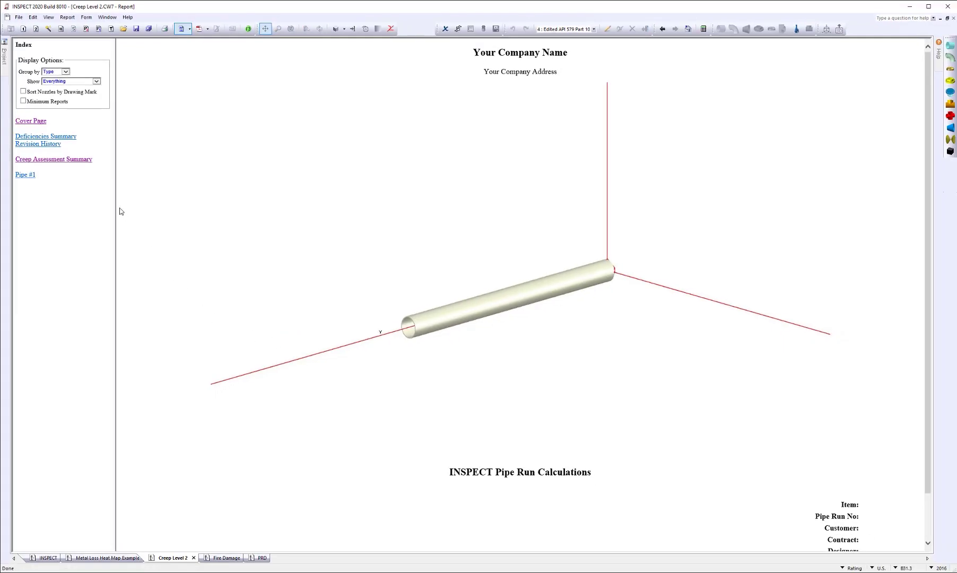
Jump to the creep assessment summary and scroll through Pipe #1's Project Omega calculations
left_click(61, 161)
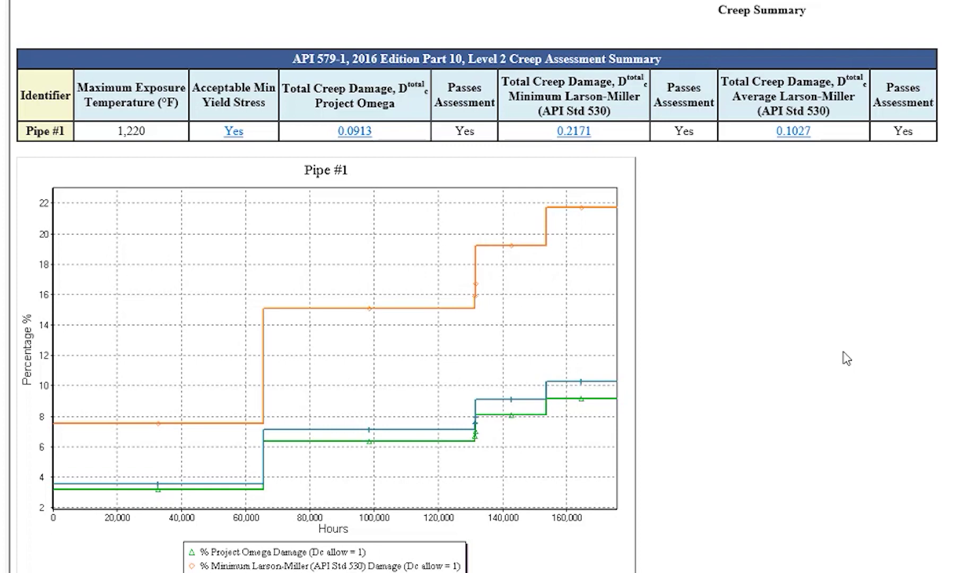
scroll(846, 359, "down", 12)
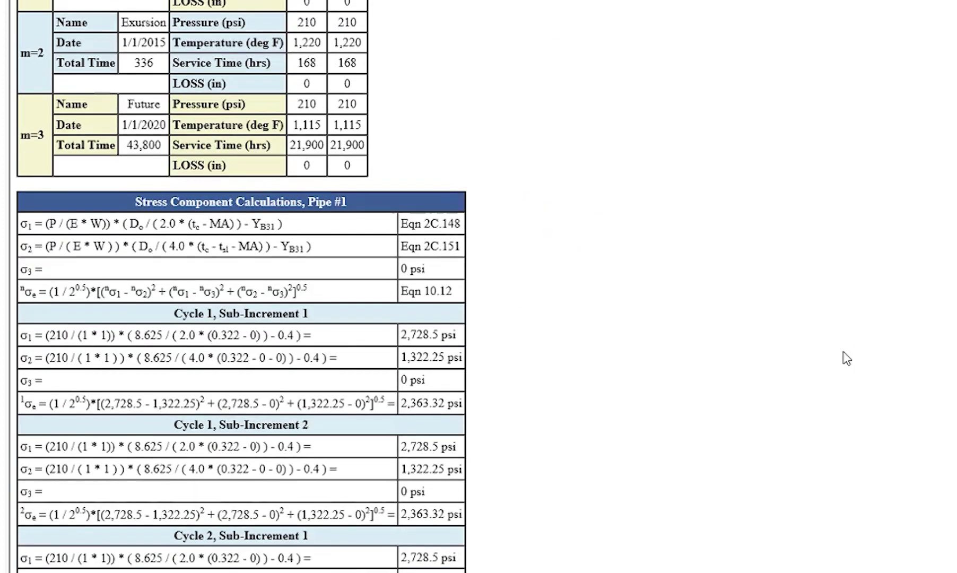
scroll(847, 359, "down", 3)
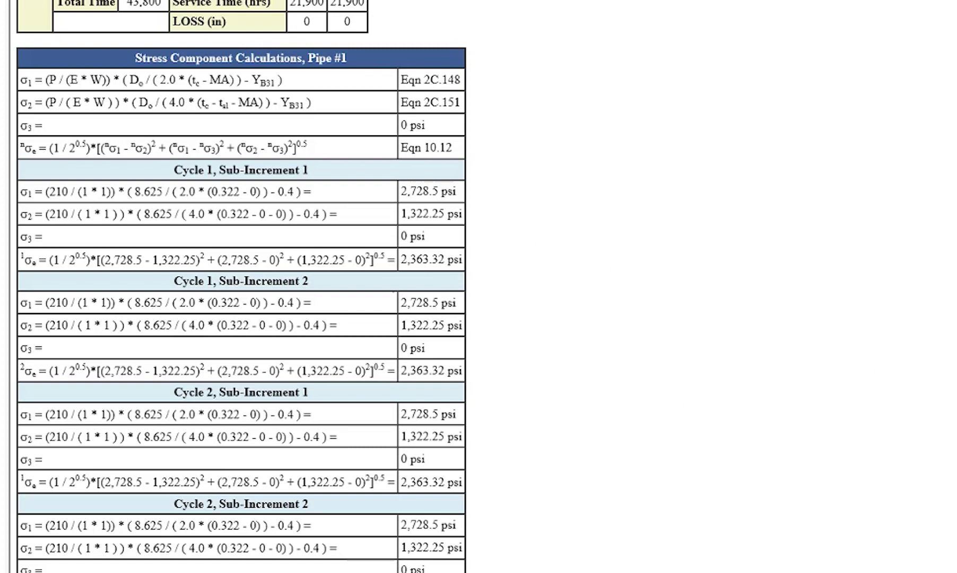
scroll(240, 287, "down", 20)
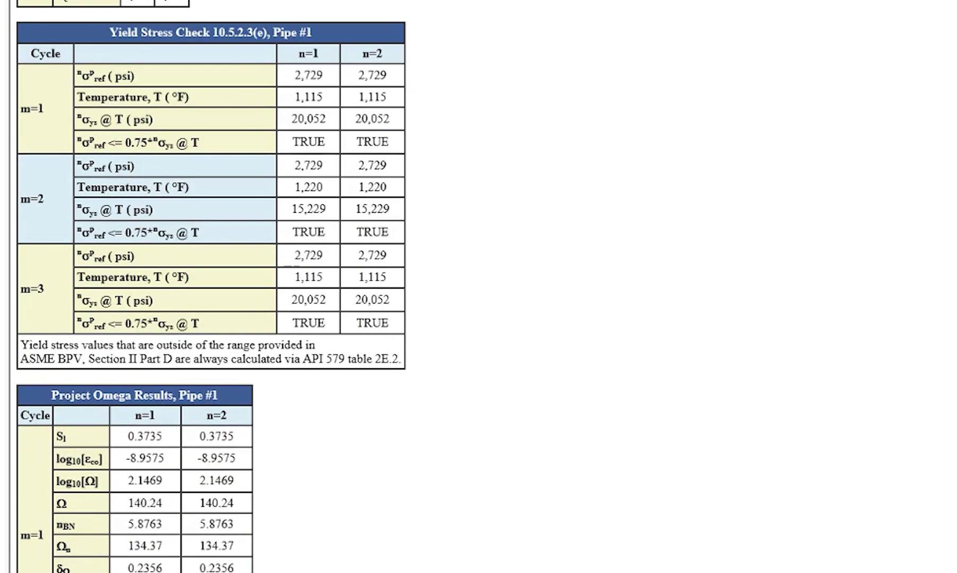
scroll(211, 287, "down", 3)
scroll(211, 286, "down", 12)
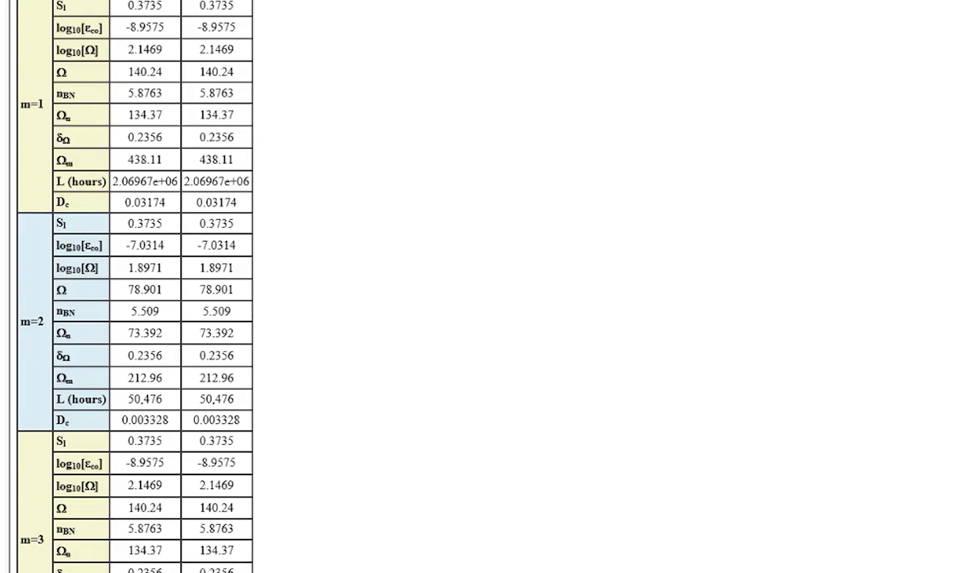
scroll(337, 286, "down", 3)
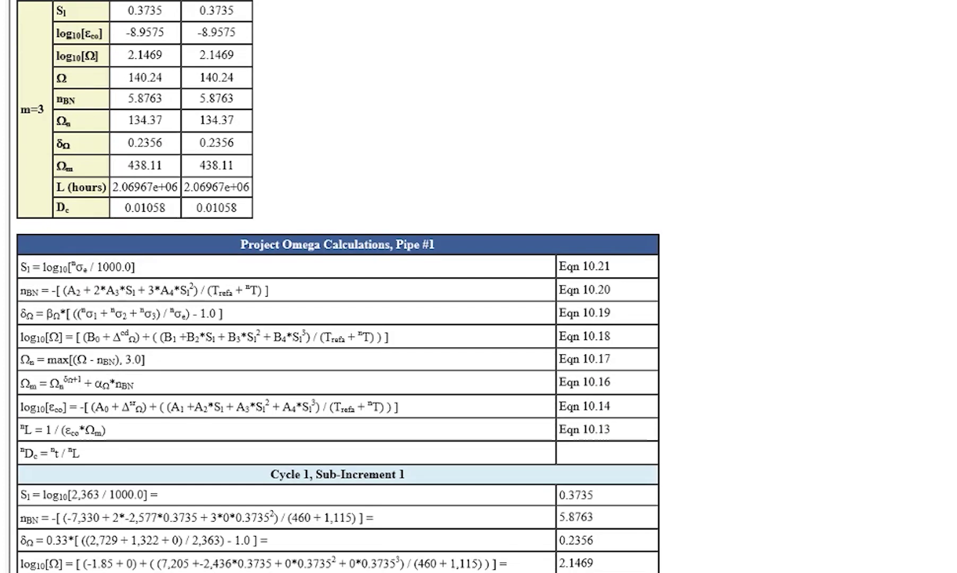
scroll(337, 287, "down", 3)
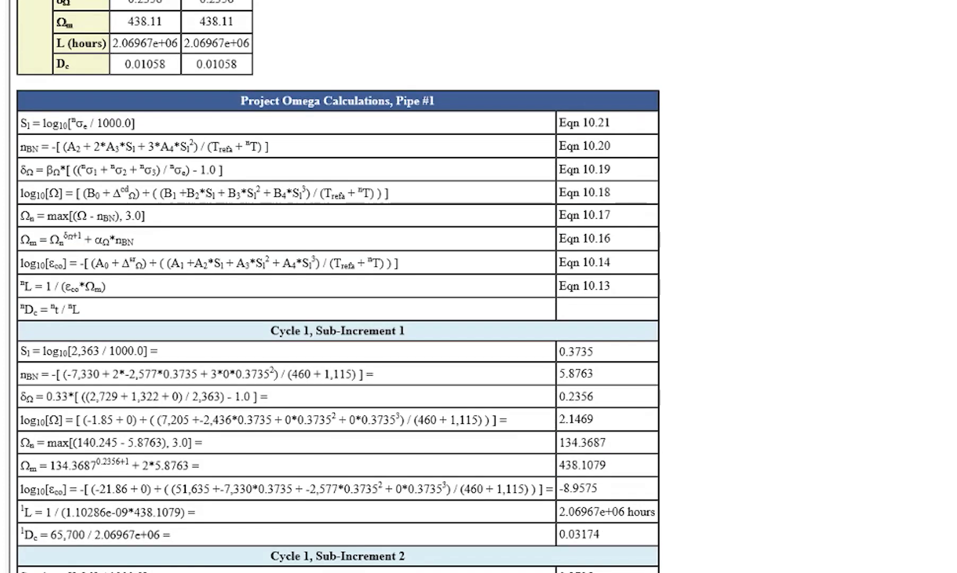
scroll(338, 287, "down", 20)
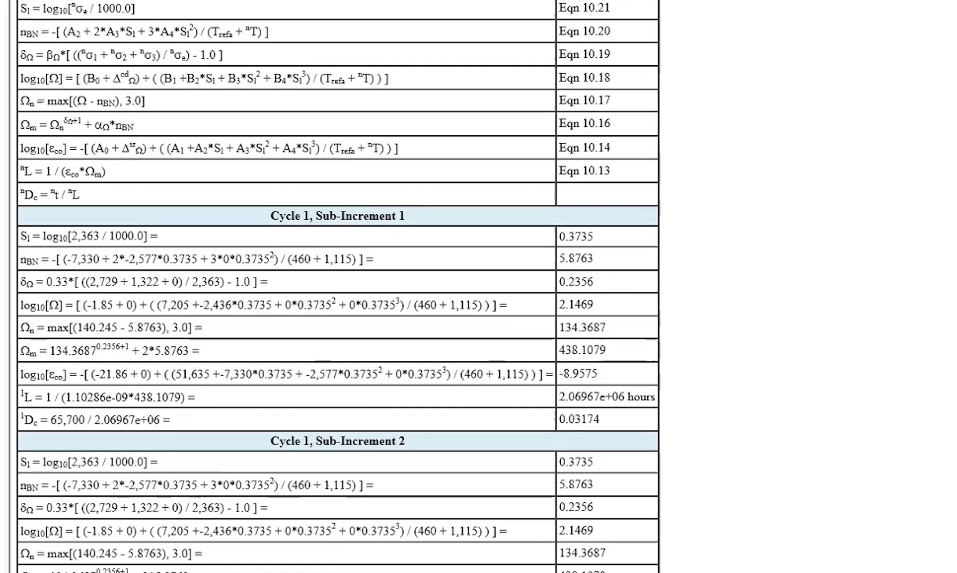
scroll(337, 287, "down", 6)
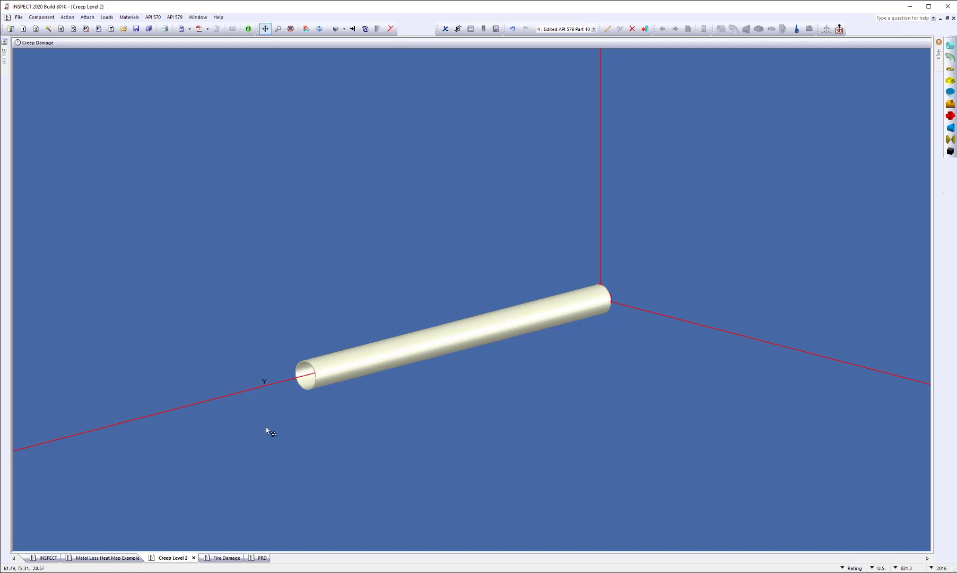
Switch to the Fire Damage vessel and open its Part 11 fire damage assessment
left_click(227, 558)
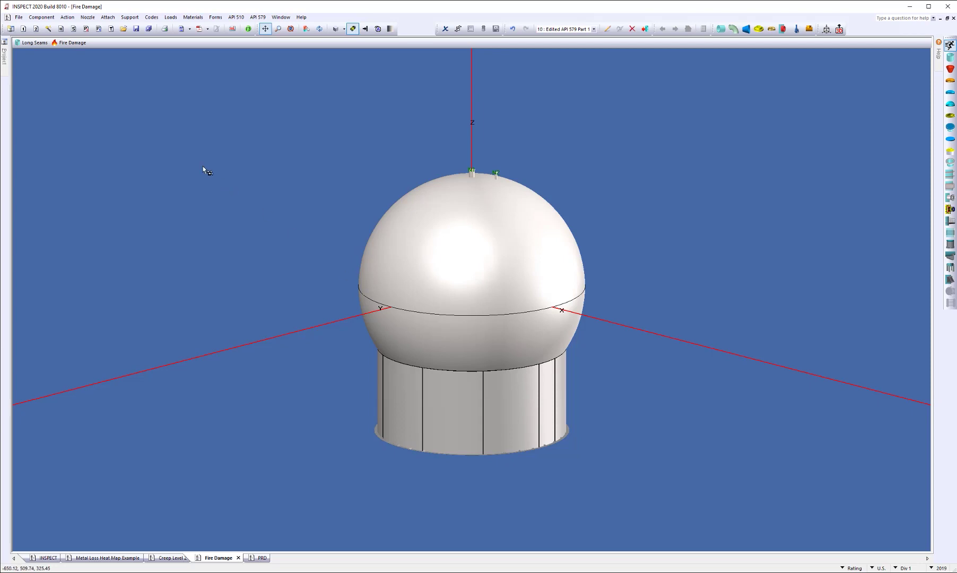
double_click(69, 44)
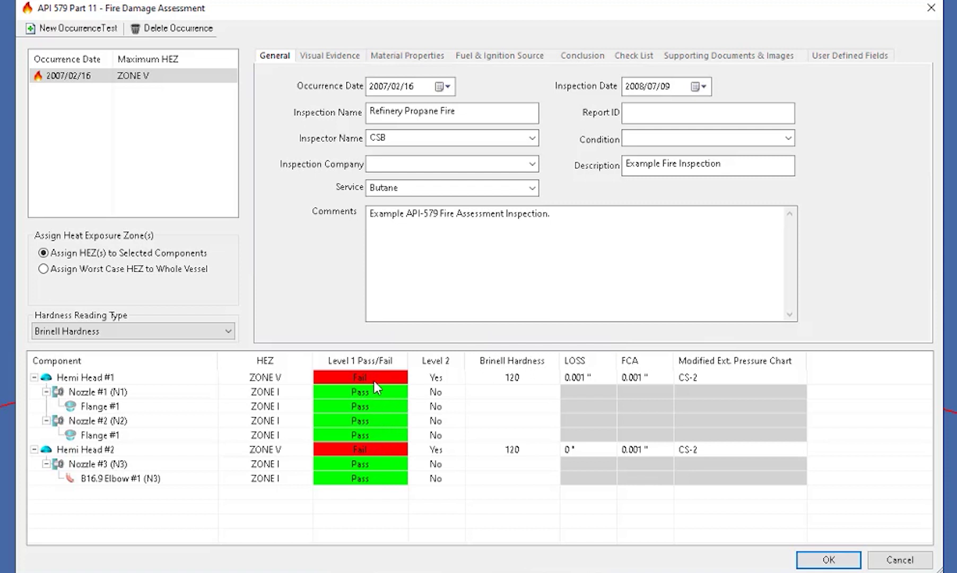
Keep Hemi Head #1 at Level 2 Yes, Brinell hardness 120 and chart CS-2, then accept
left_click(456, 377)
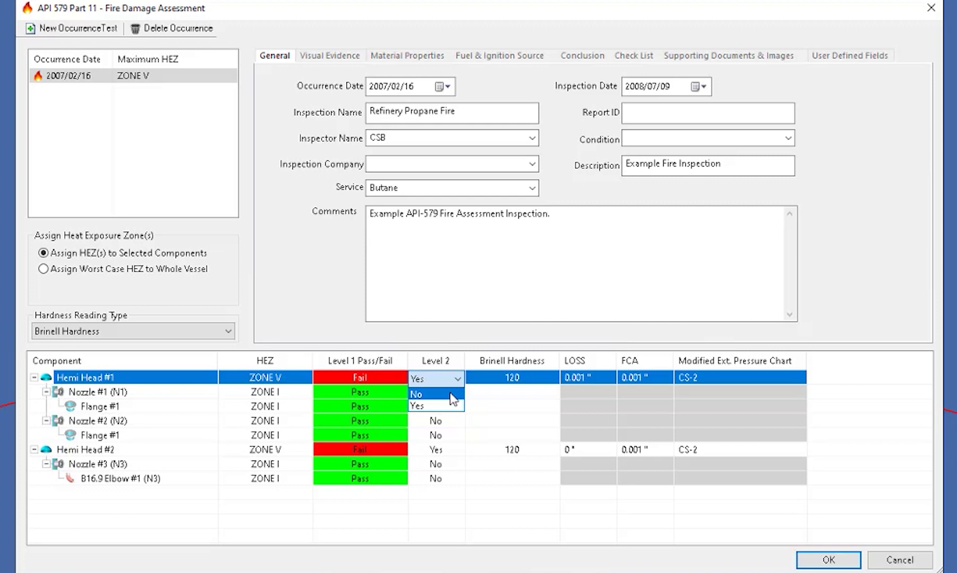
left_click(445, 406)
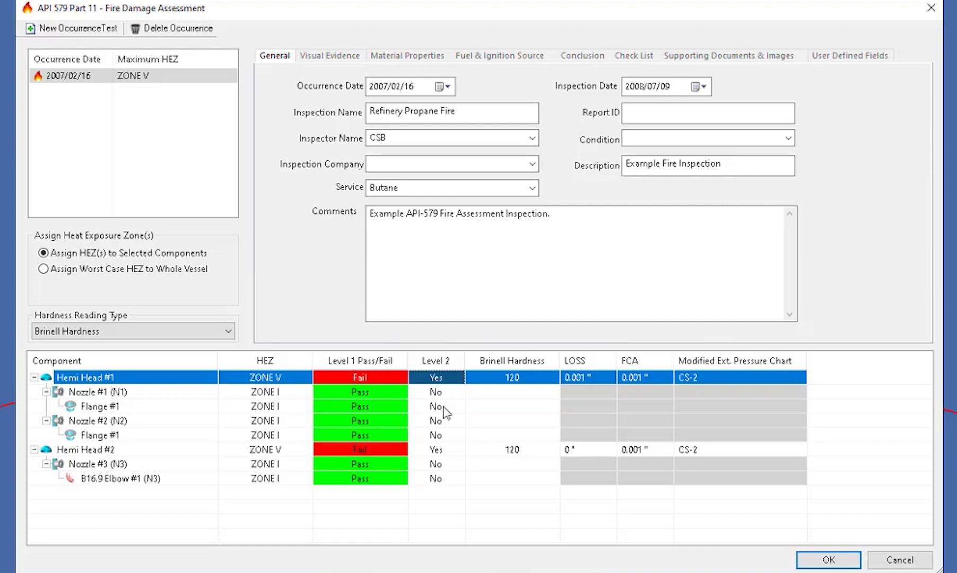
left_click(543, 378)
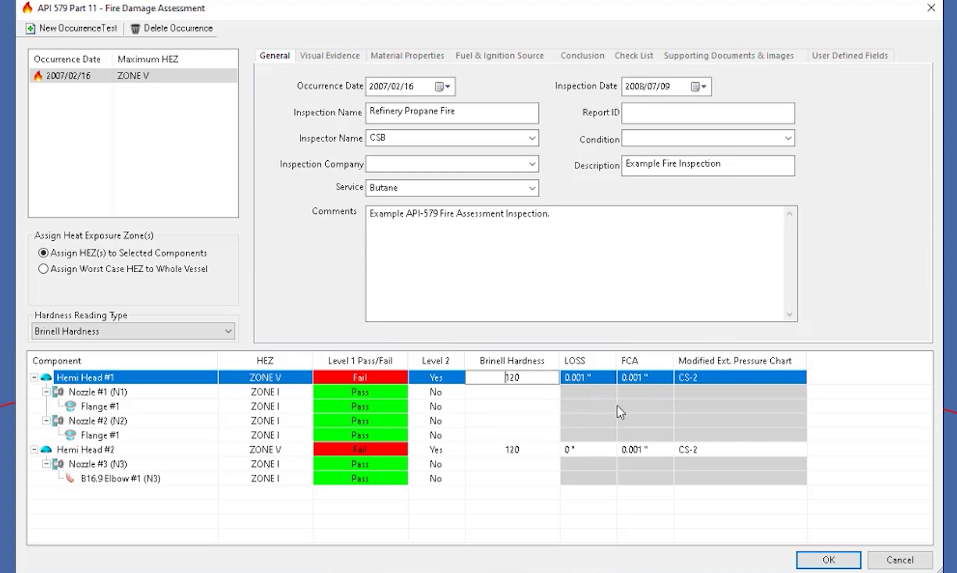
left_click(743, 379)
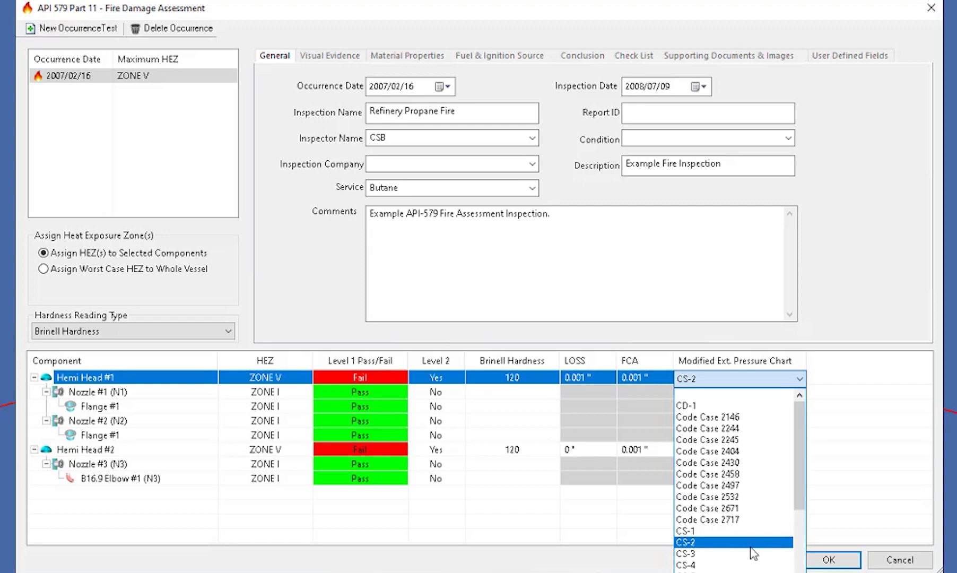
left_click(749, 542)
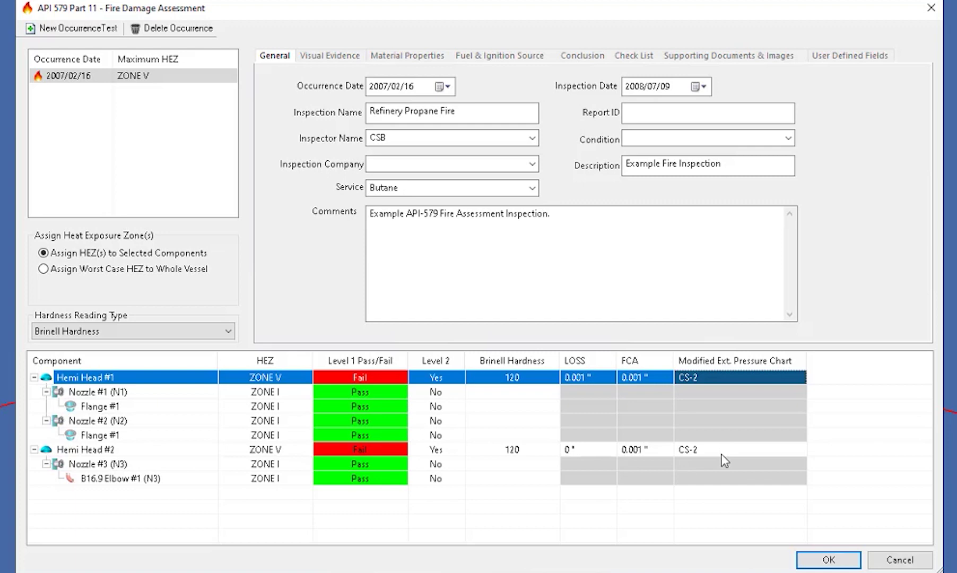
left_click(819, 560)
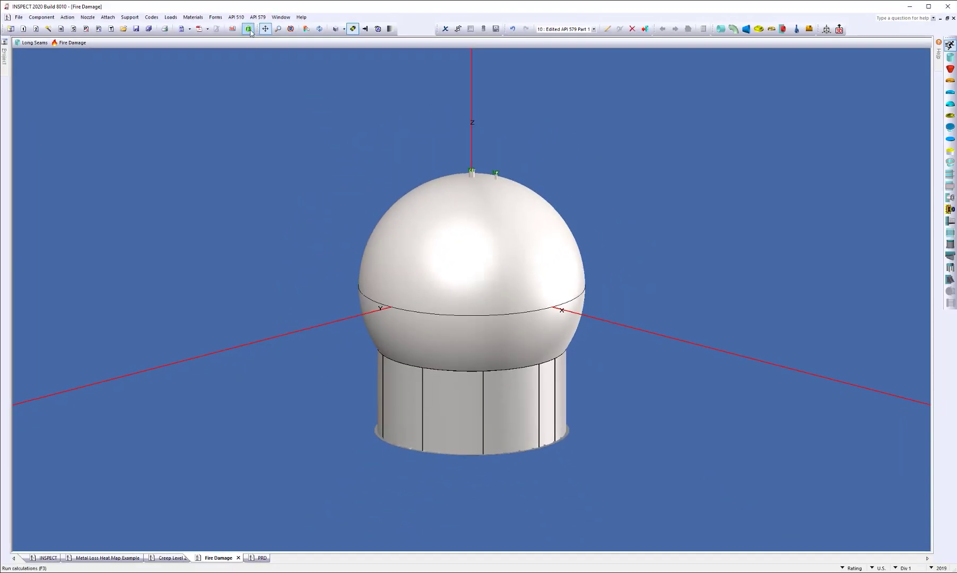
Run the calculations using the 2007/02/16 fire damage inspection
left_click(250, 30)
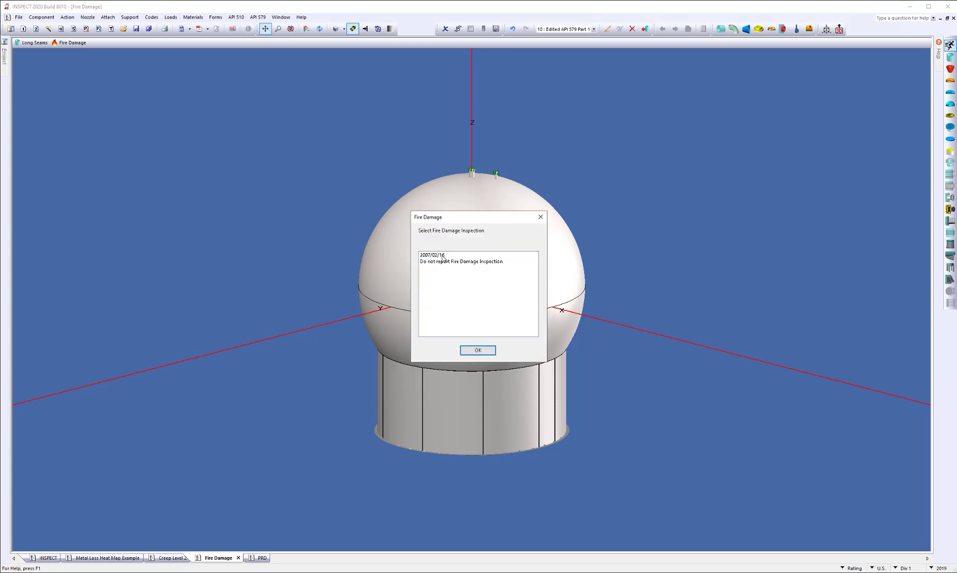
double_click(442, 256)
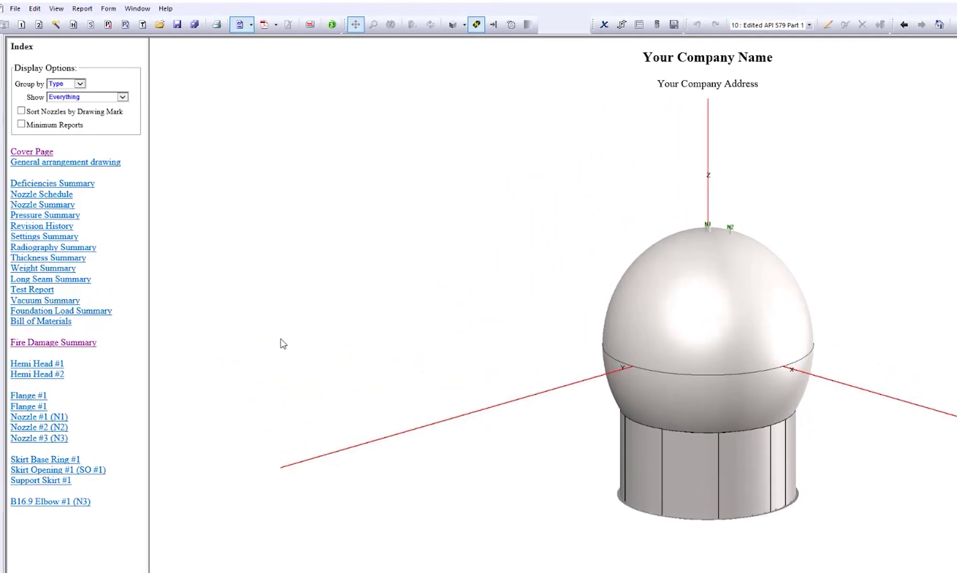
Go to the Fire Damage Summary and scroll down to the Level 2 Summary
left_click(49, 343)
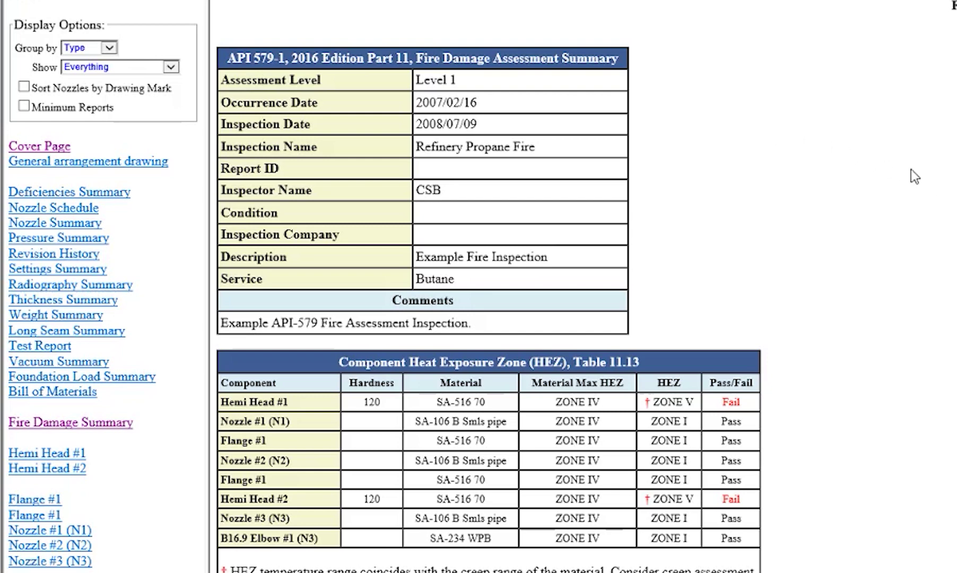
scroll(825, 247, "down", 3)
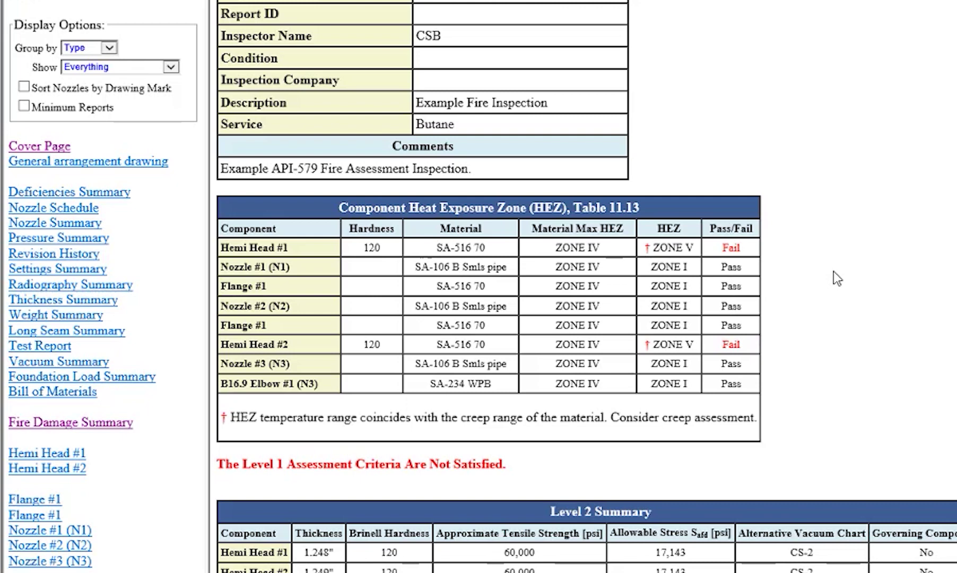
scroll(778, 277, "down", 6)
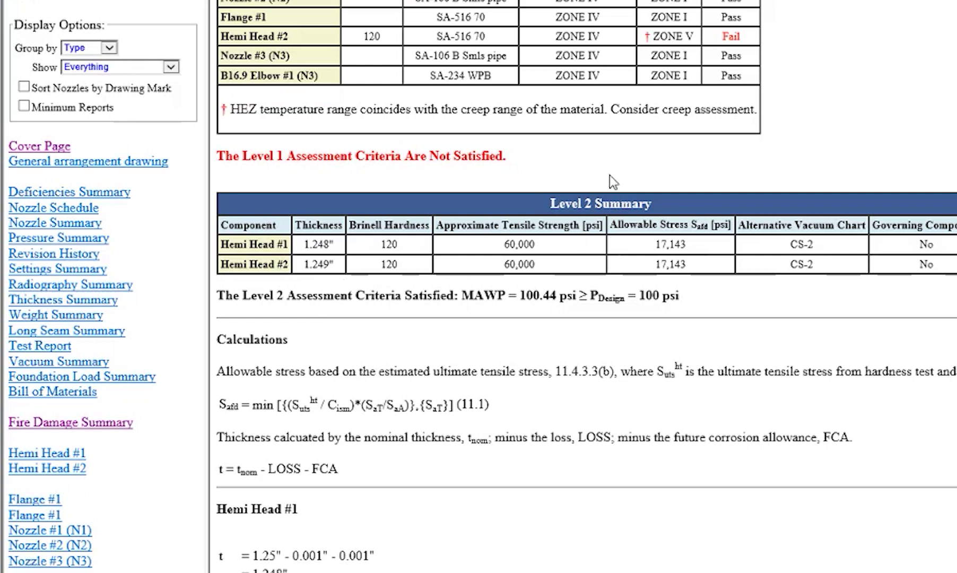
Highlight the 17,143 psi allowable stresses of both Hemi Heads, then scroll through the calculations
left_click_drag(611, 224, 716, 245)
left_click(713, 239)
left_click_drag(712, 271, 657, 268)
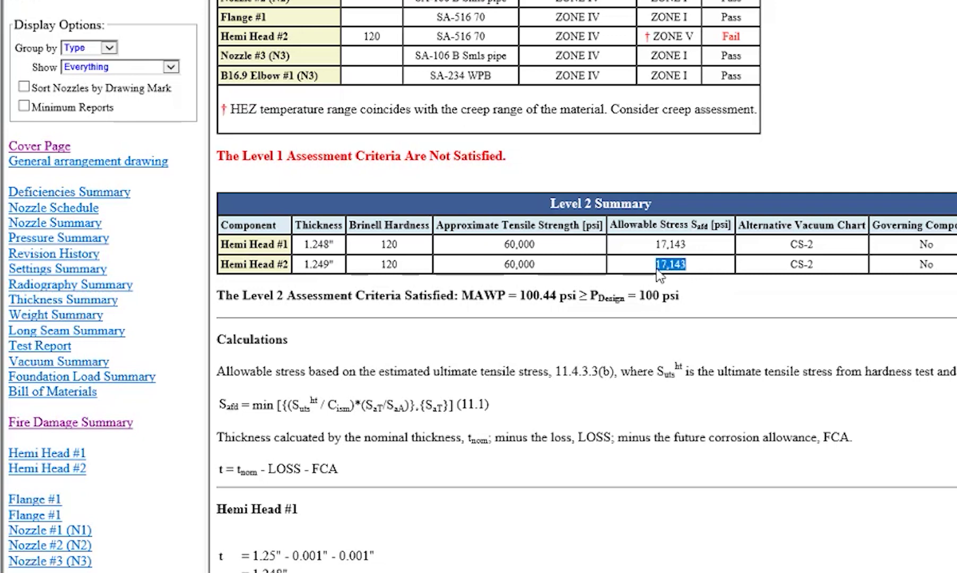
left_click(701, 289)
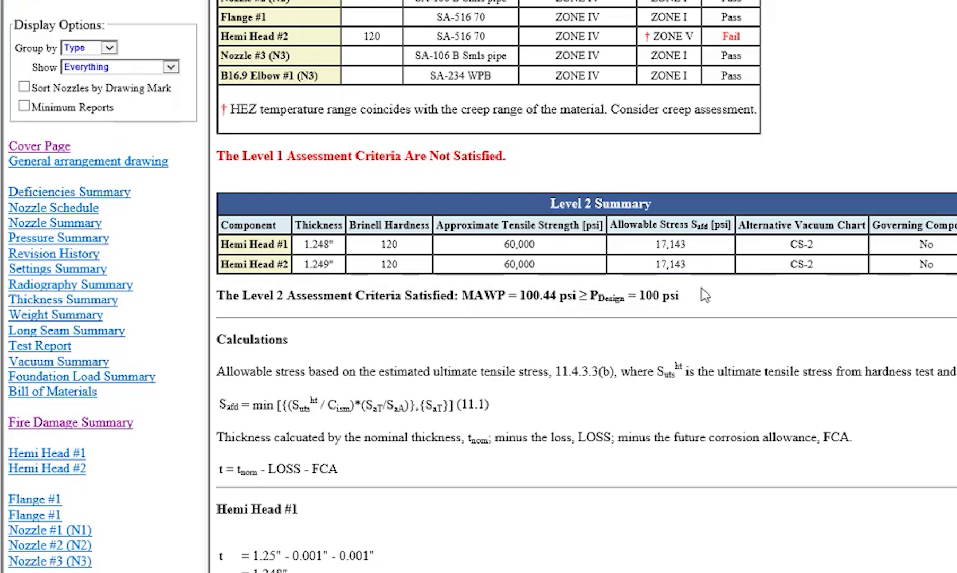
scroll(705, 295, "down", 3)
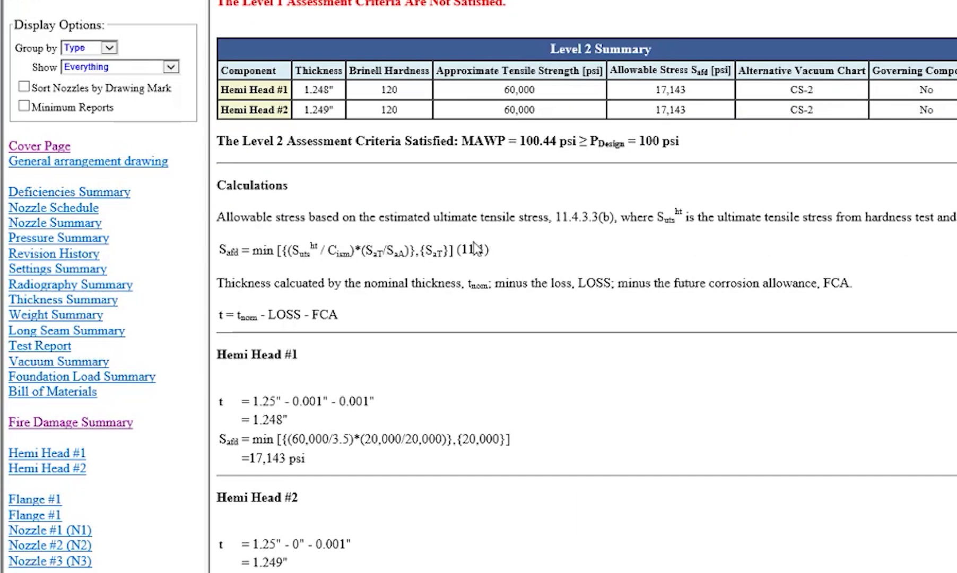
scroll(471, 361, "down", 3)
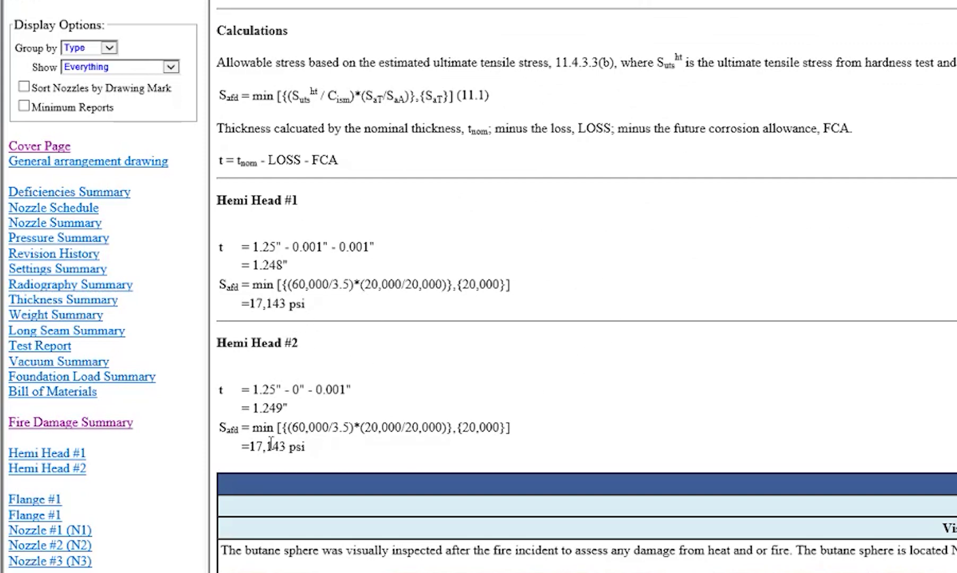
Jump to the Hemi Head #1 section of the report and scroll through its tables
left_click(25, 454)
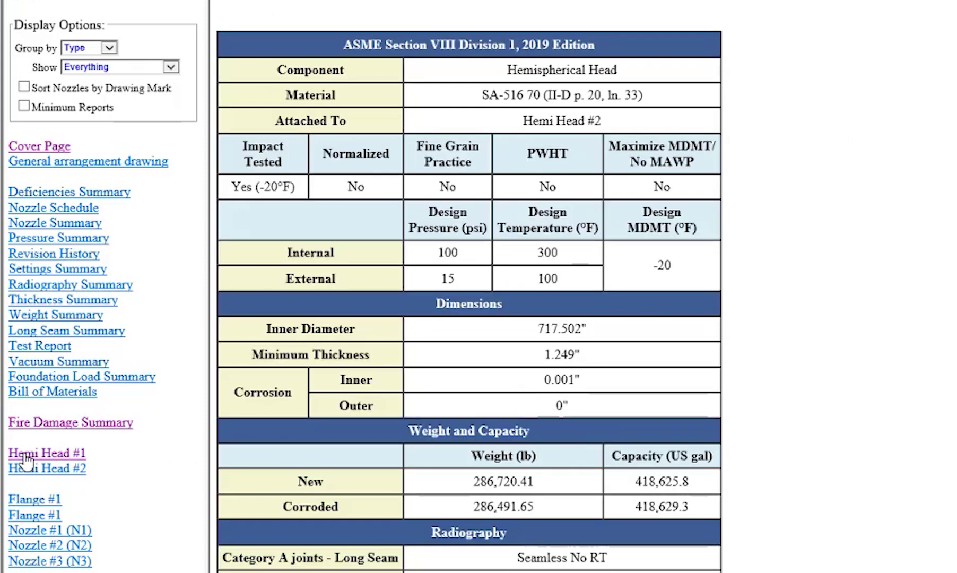
scroll(908, 517, "down", 5)
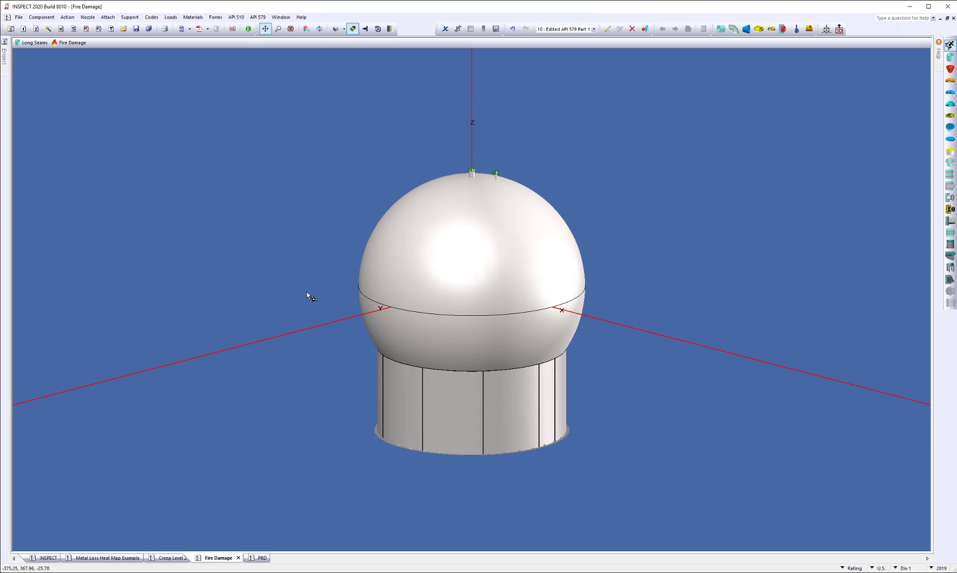
Switch to the PRD document and start an API 579 Part 8 Out-Of-Roundness assessment
scroll(281, 314, "up", 2)
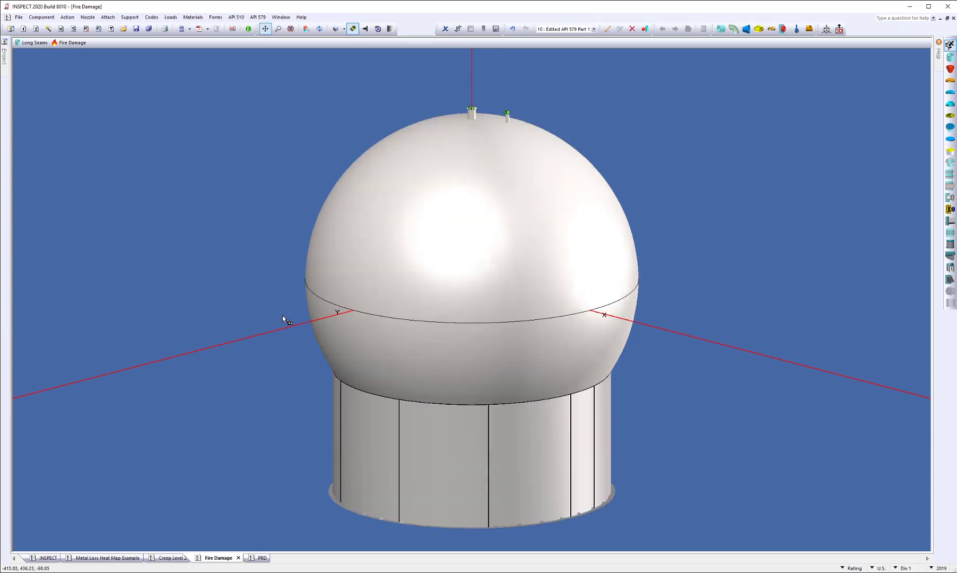
left_click(261, 558)
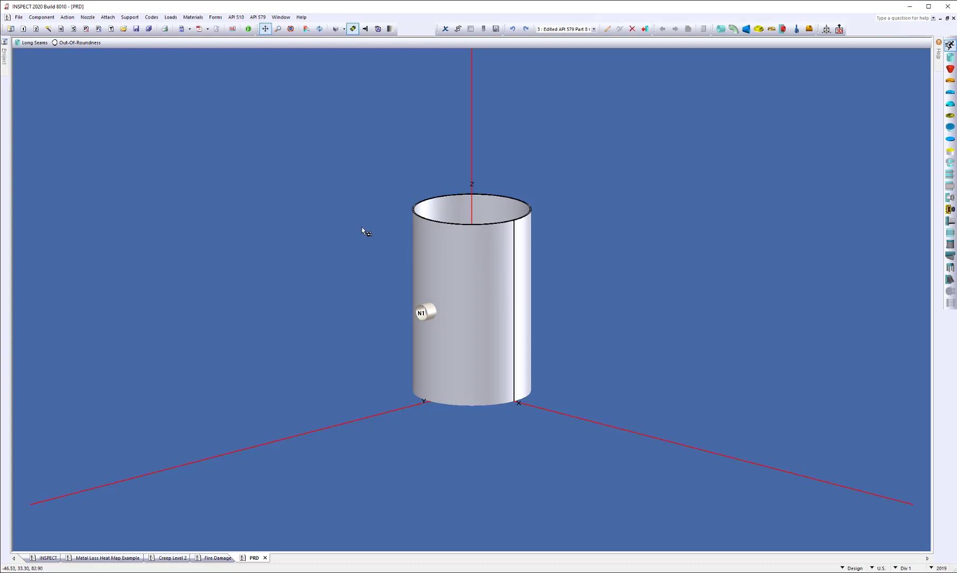
left_click(258, 17)
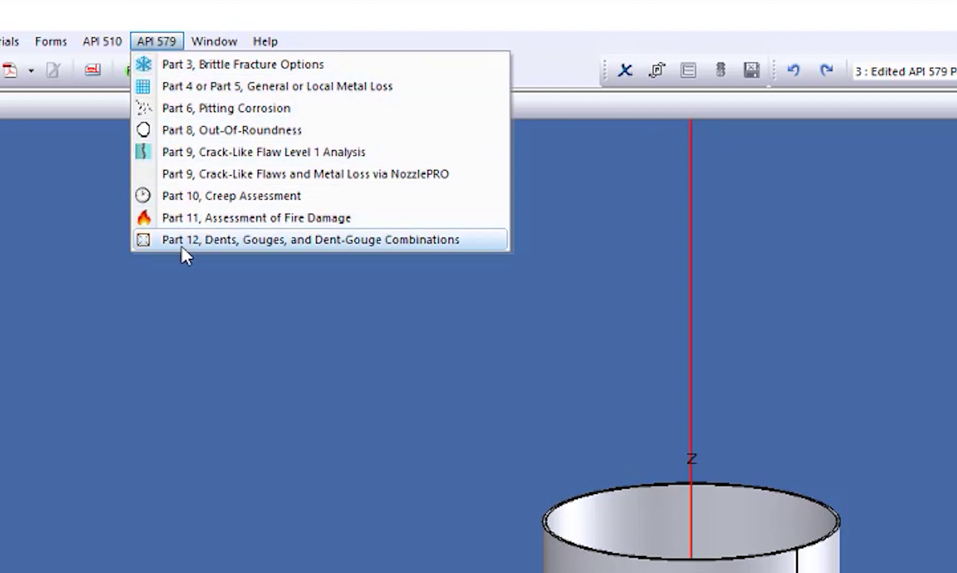
left_click(334, 129)
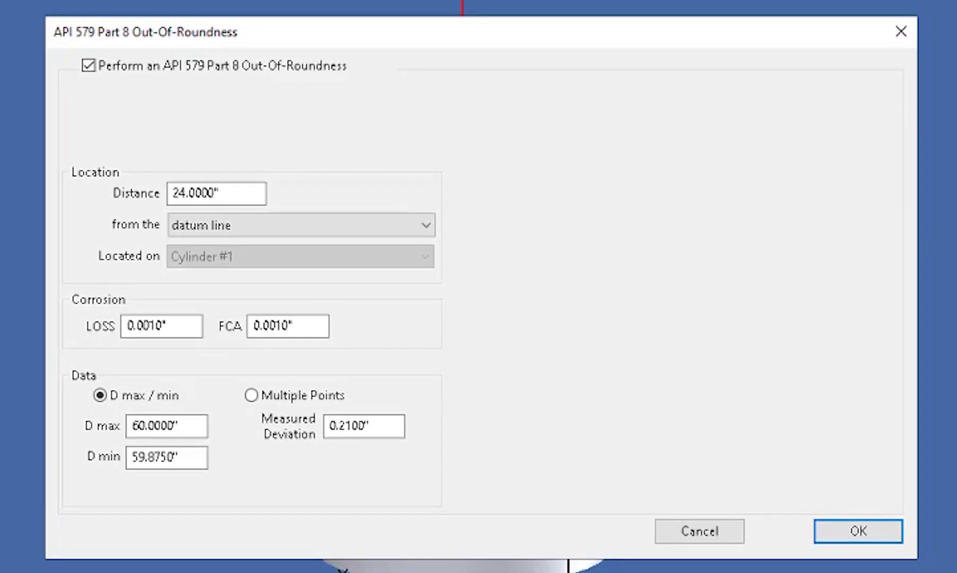
Review the 24.0000" location measured from the datum line and the LOSS and FCA values
double_click(223, 192)
left_click(418, 228)
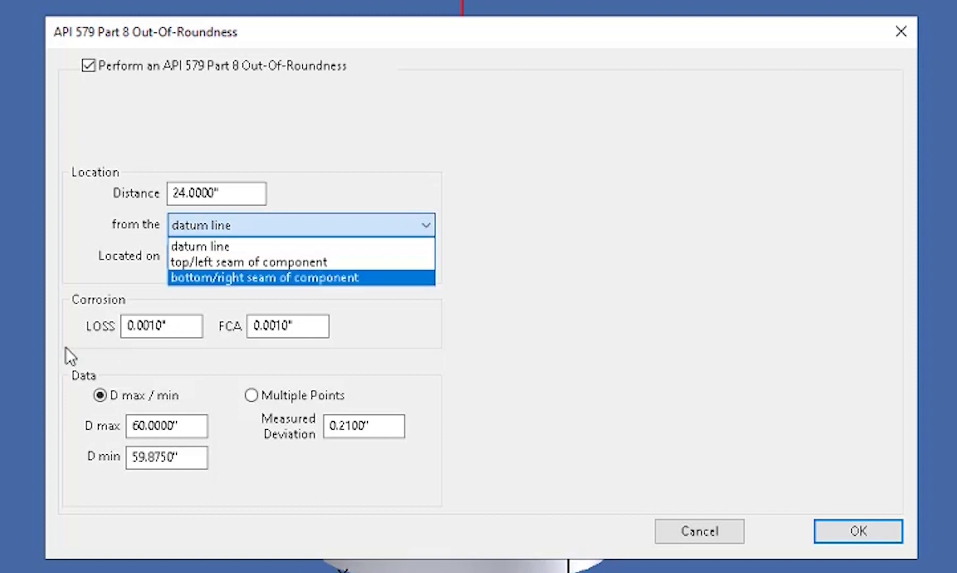
left_click(62, 327)
left_click(188, 335)
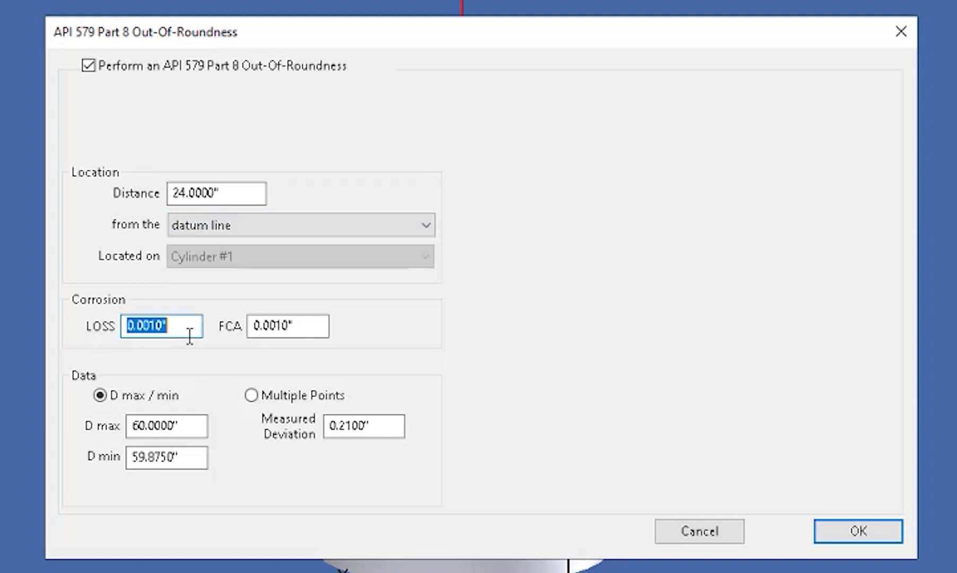
left_click(316, 325)
left_click(319, 326)
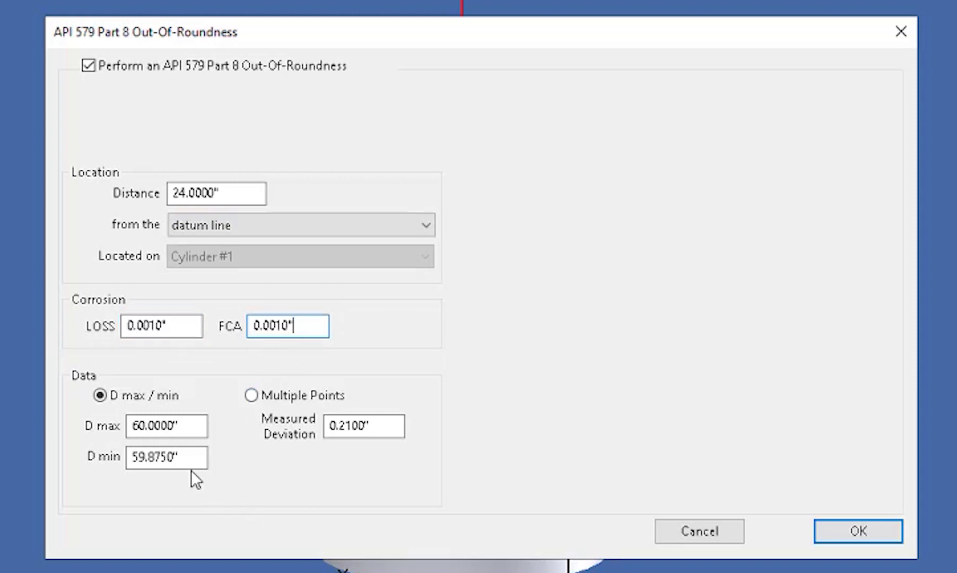
Keep D max / min data with D max 60", D min 59.875", deviation 0.21", and accept
left_click(195, 420)
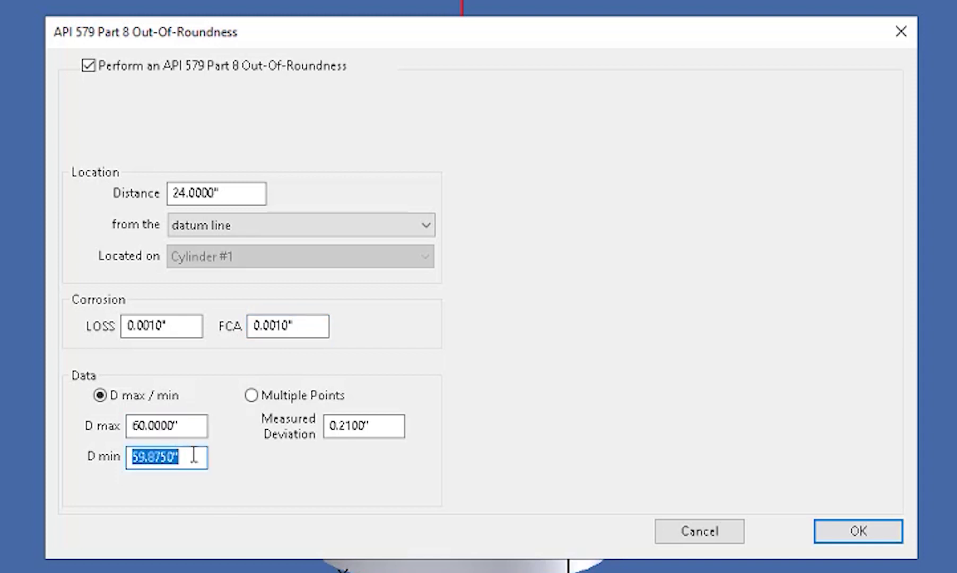
left_click(395, 426)
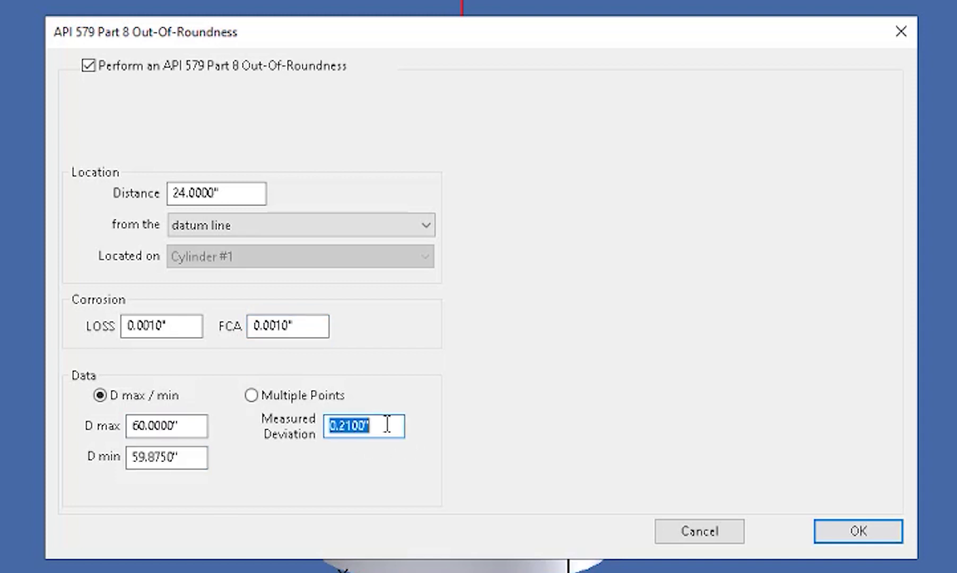
left_click(387, 426)
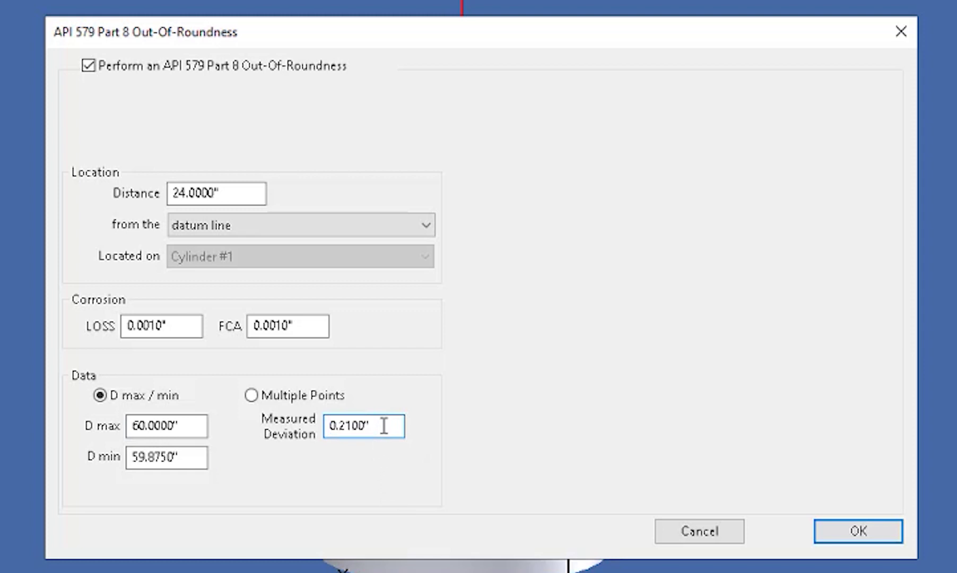
left_click(288, 398)
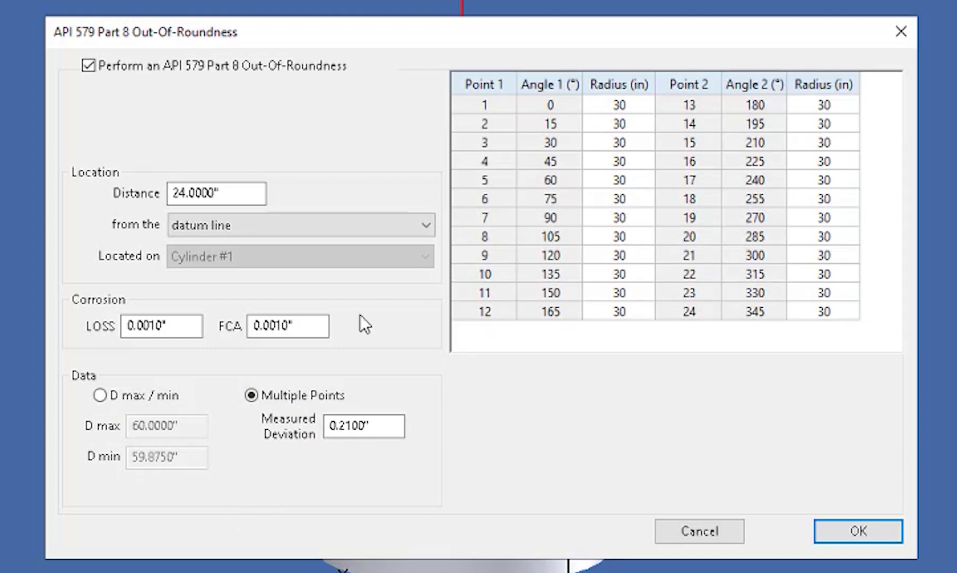
left_click(149, 398)
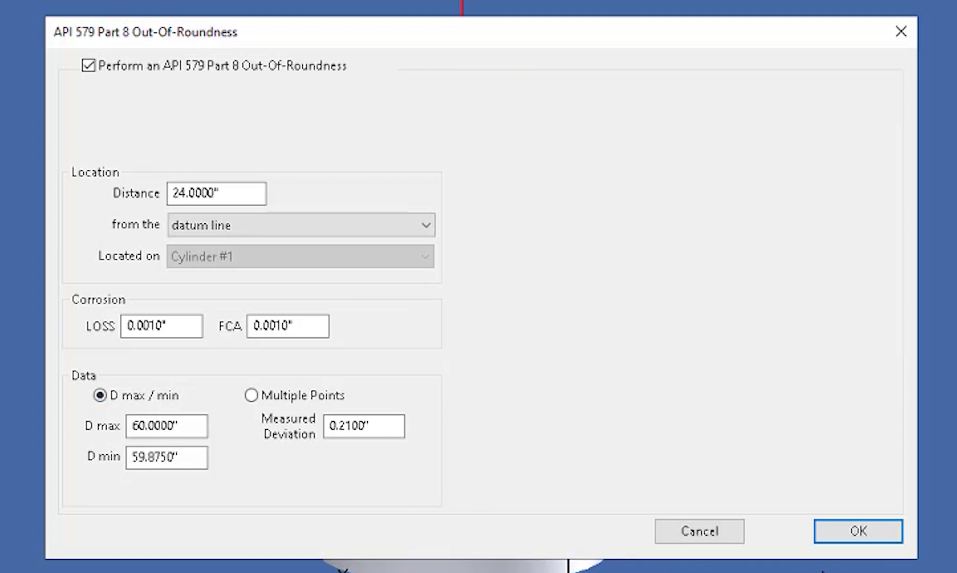
left_click(859, 536)
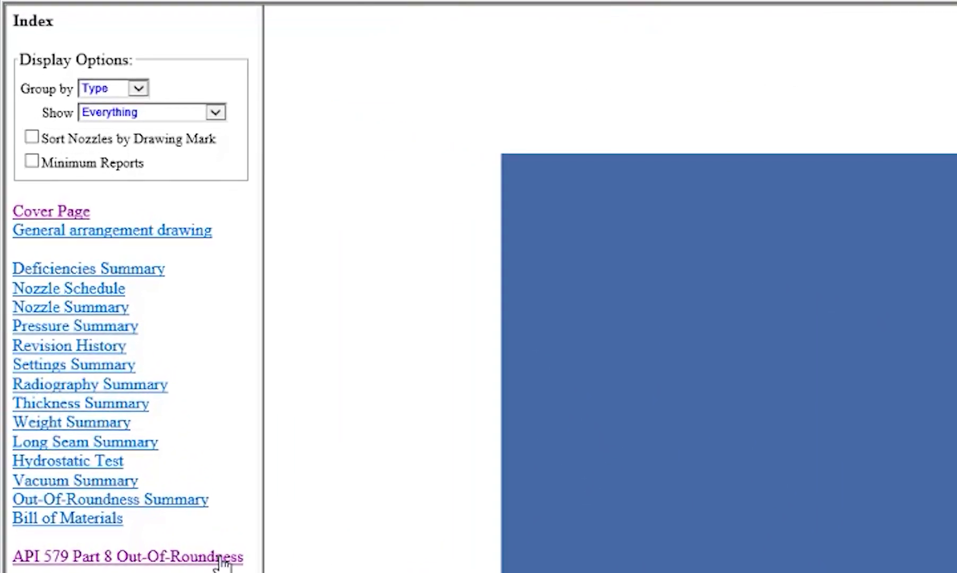
Review the Out-Of-Roundness Results Summary with both Level 1 checks passing, then close the report
left_click(191, 557)
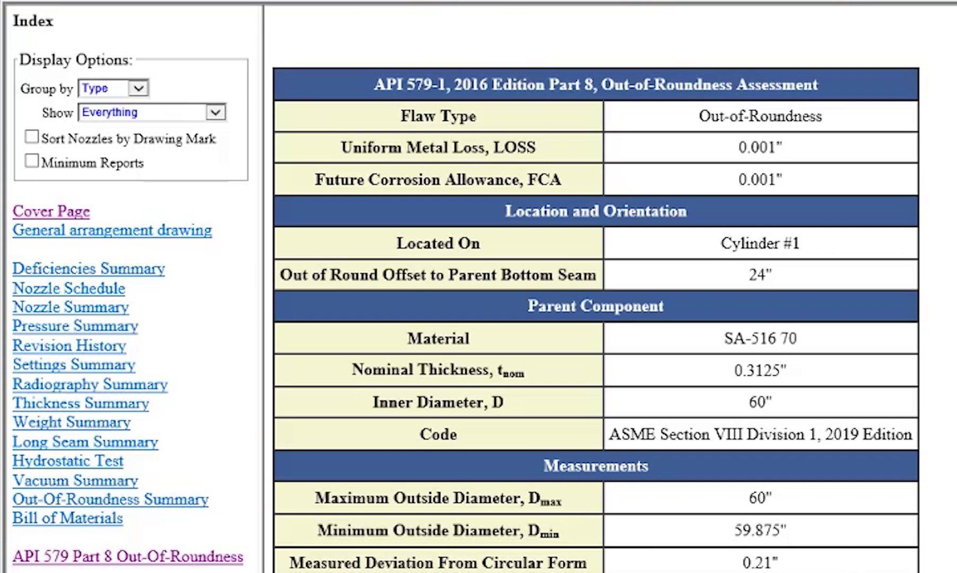
scroll(610, 318, "down", 6)
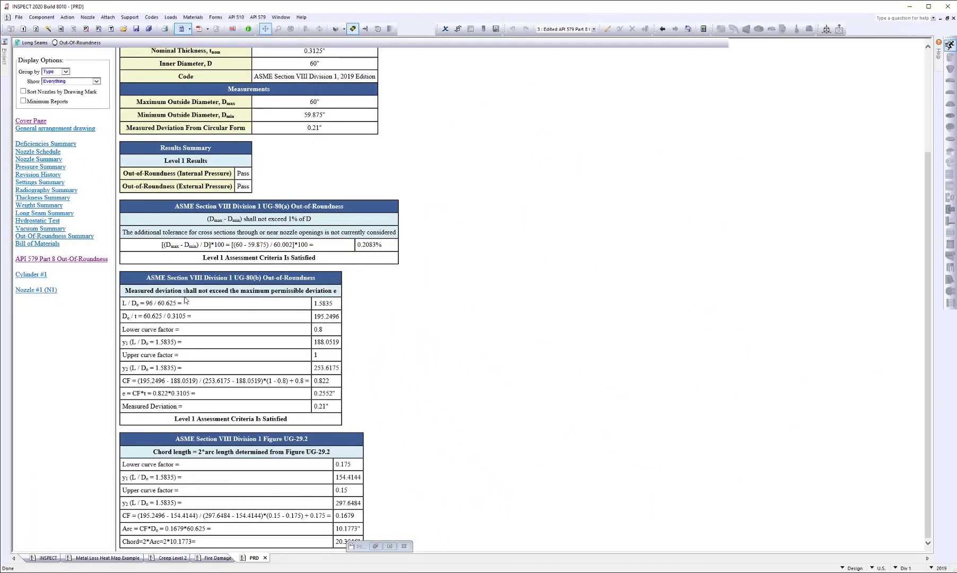
left_click(392, 2)
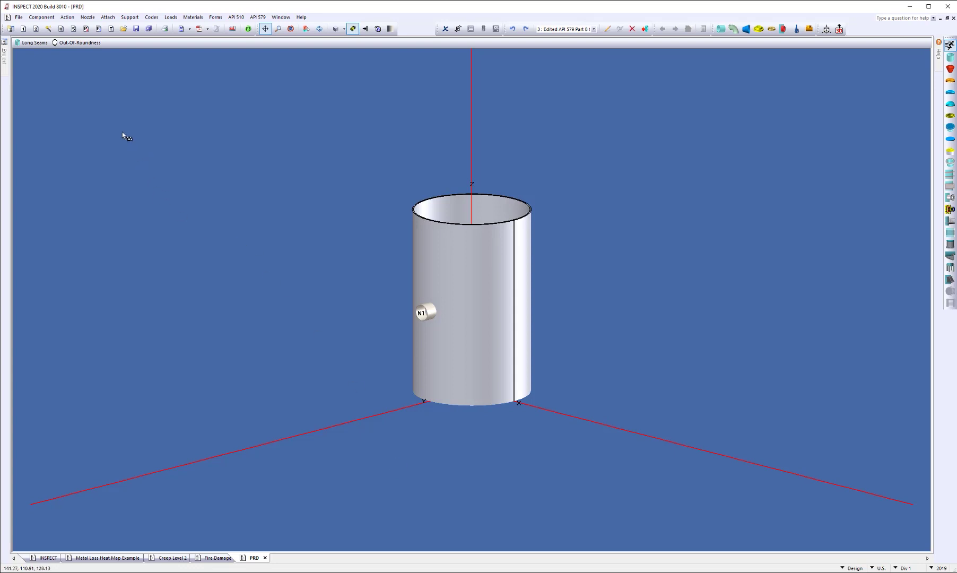
Add a Spring-Operated pressure relief device on nozzle N1 and bring up Pressure Relief Device #1
left_click(85, 18)
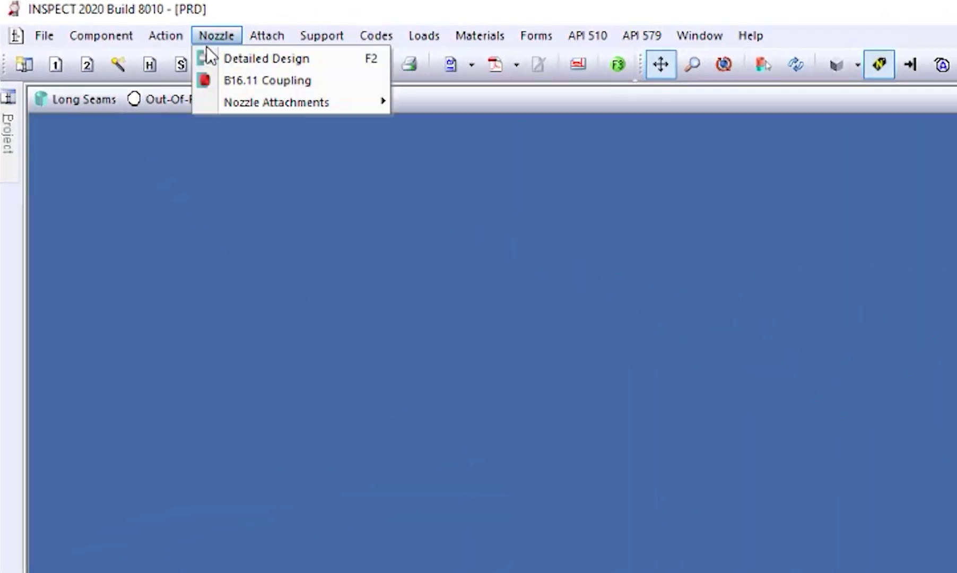
mouse_move(210, 100)
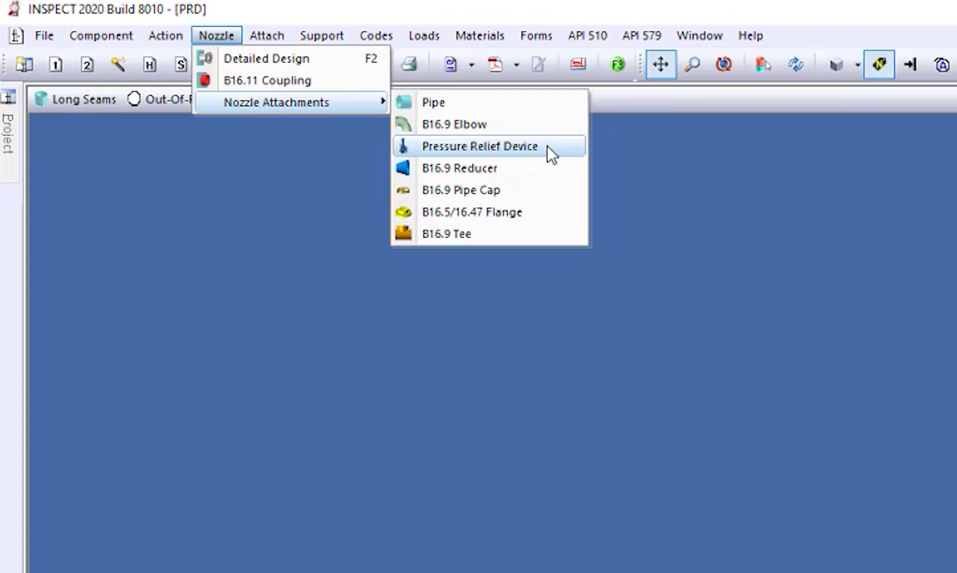
left_click(522, 145)
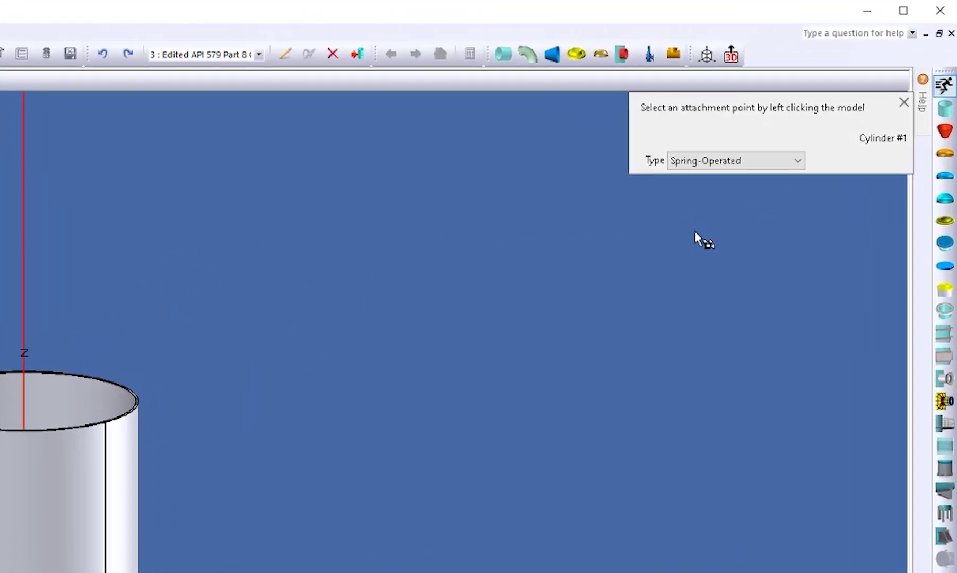
left_click(739, 213)
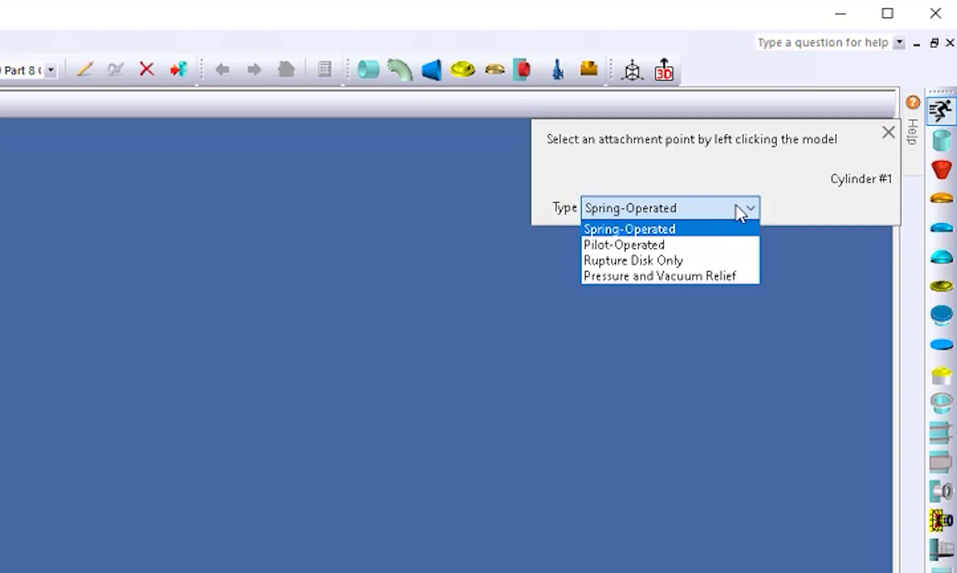
left_click(737, 211)
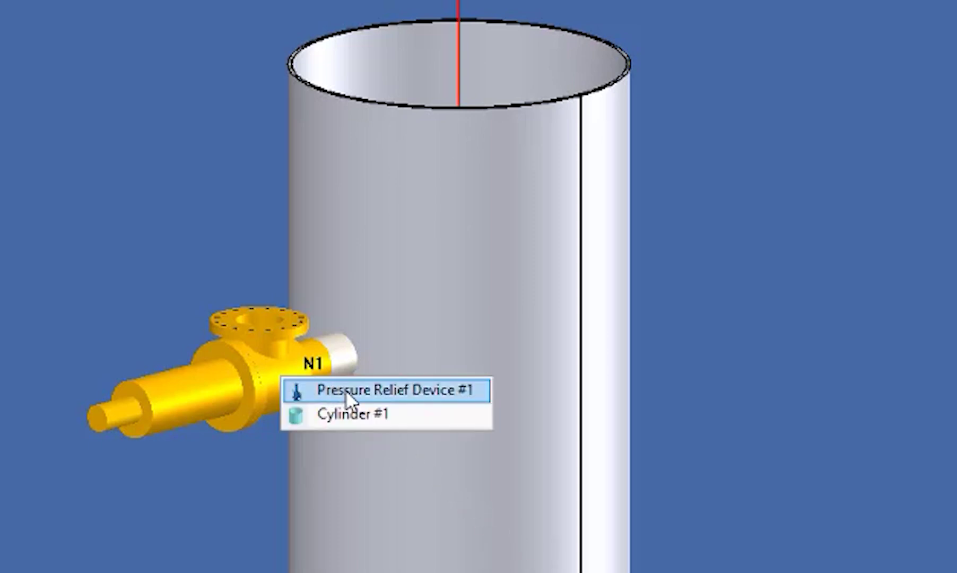
left_click(346, 389)
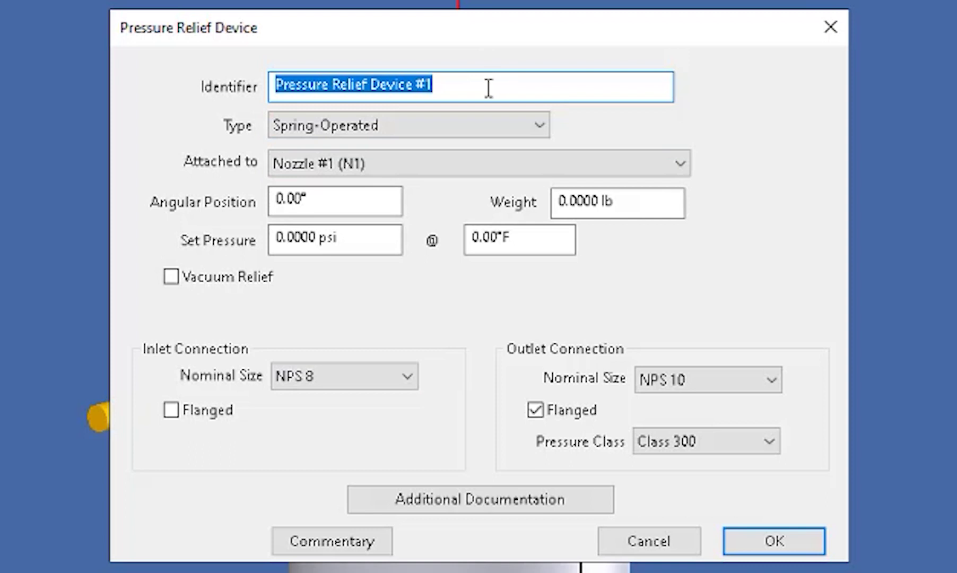
Confirm Spring-Operated as the relief device type
left_click(489, 89)
left_click(532, 124)
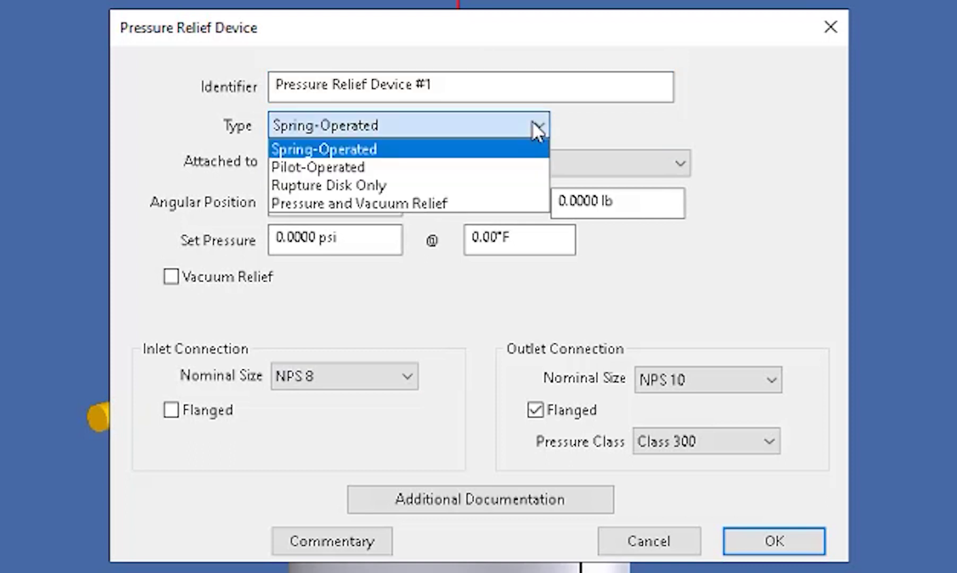
left_click(532, 122)
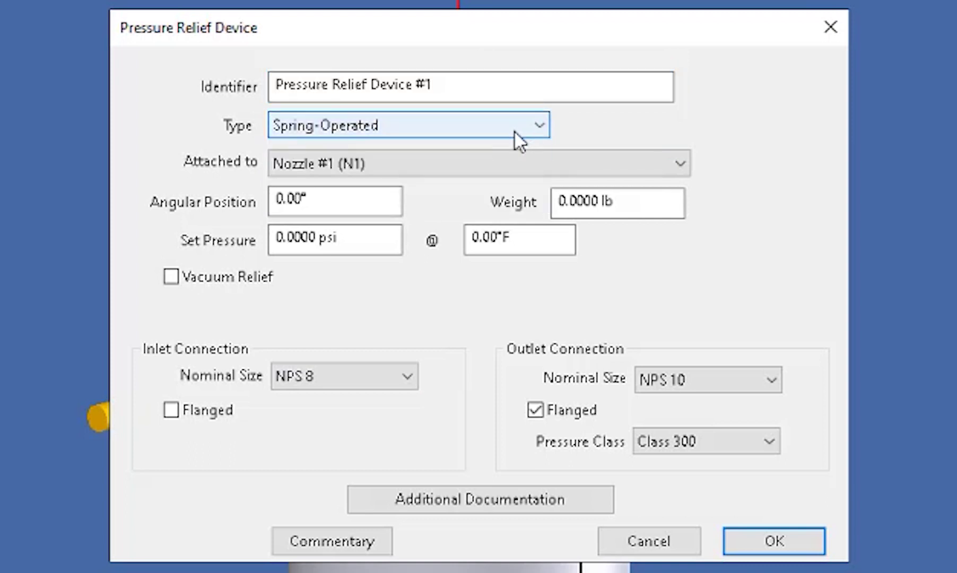
Enter angular position 90°, weight 200 lb, set pressure 90 psi at 250°F, leaving vacuum relief off
left_click(335, 200)
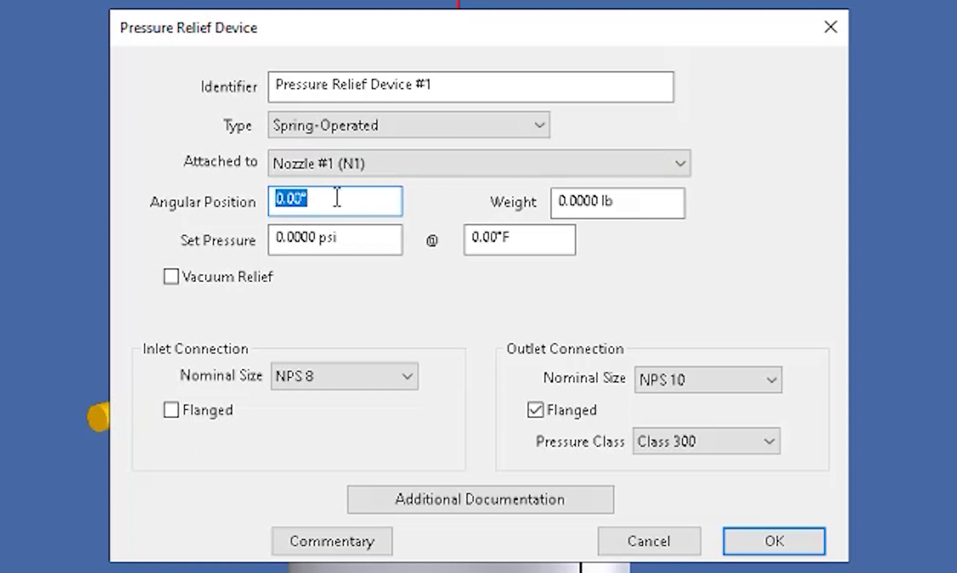
type("90")
key("Tab")
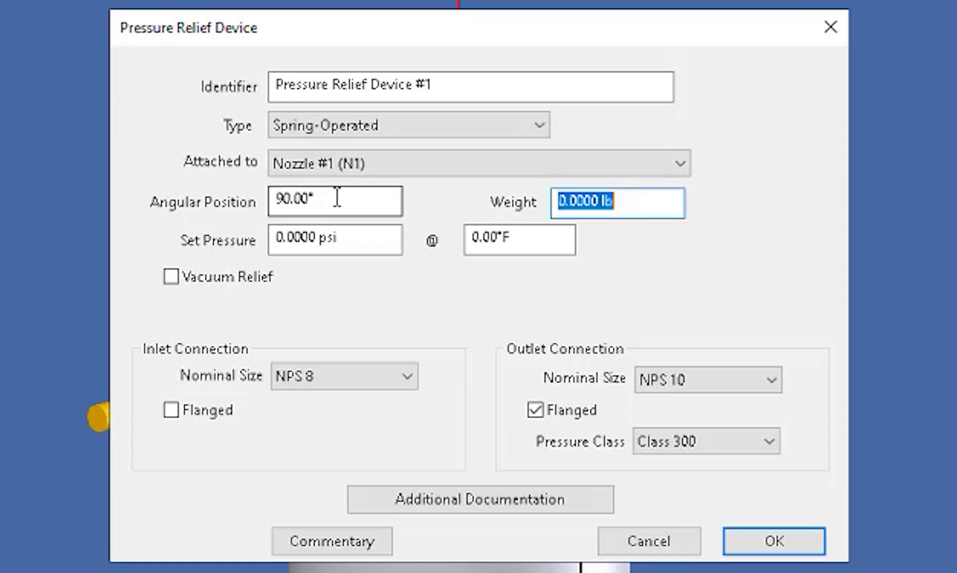
type("200")
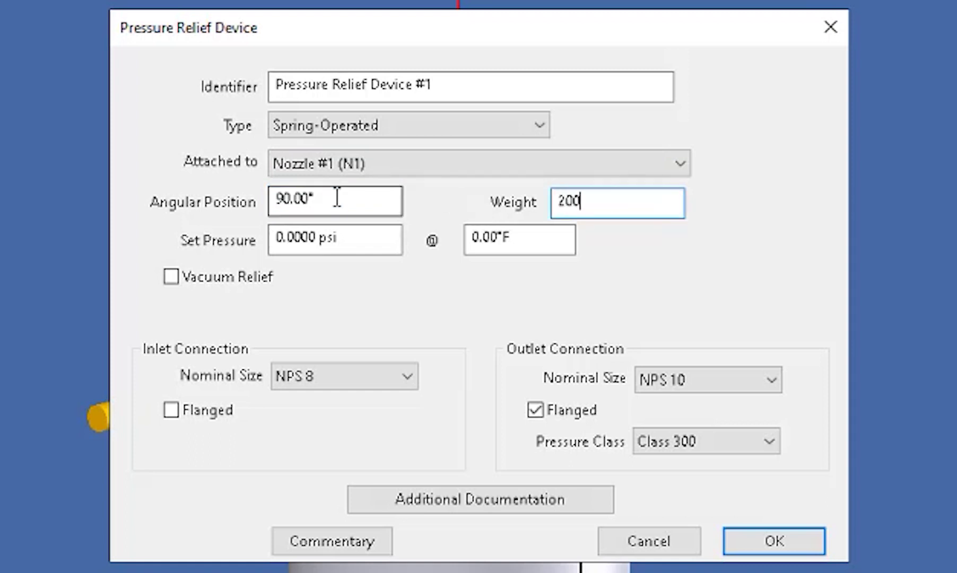
key("Tab")
type("9")
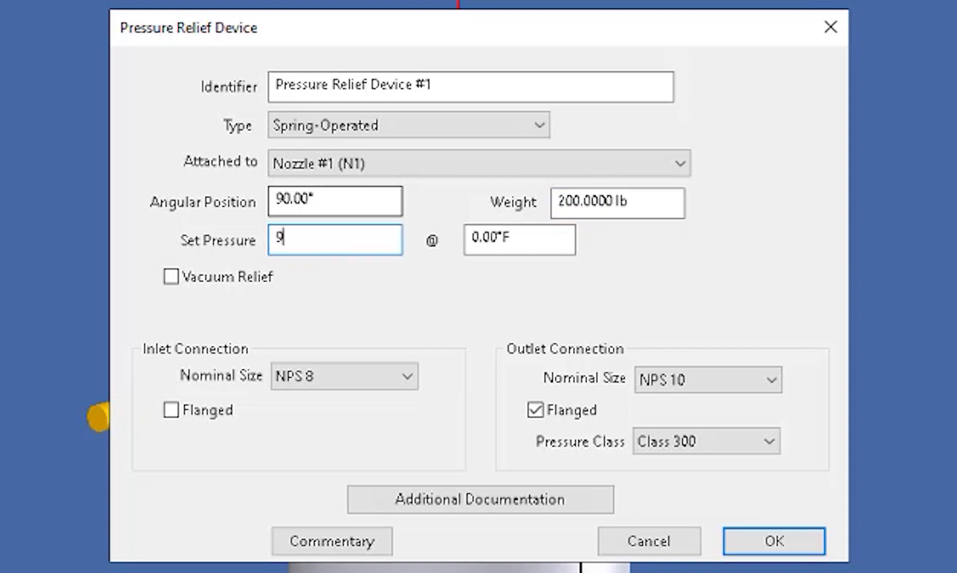
type("0")
key("Tab")
type("250")
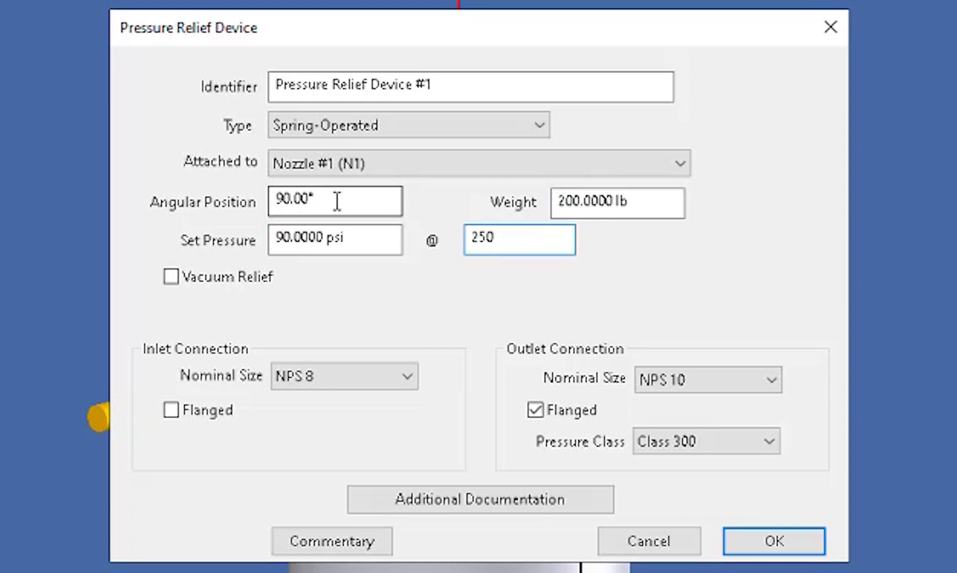
left_click(171, 277)
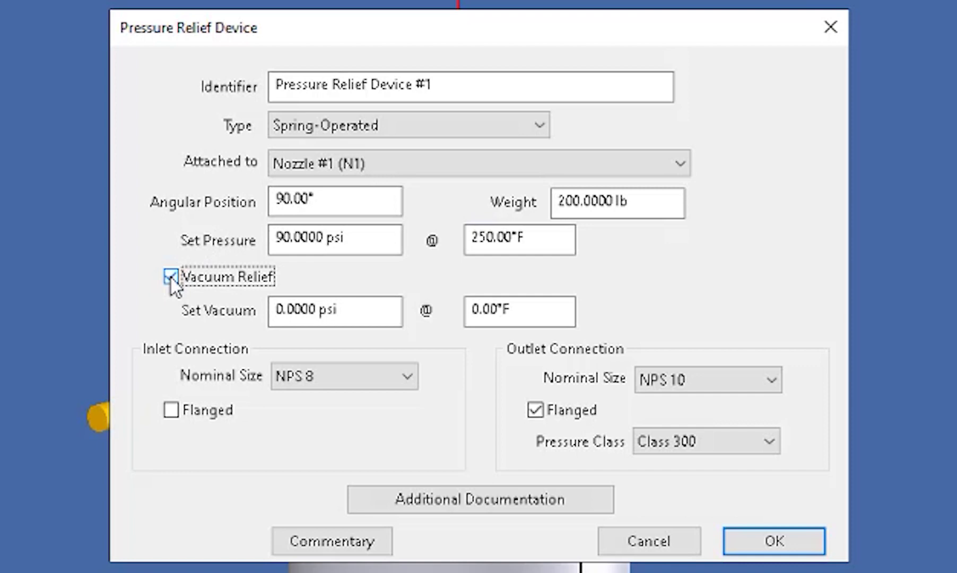
left_click(170, 278)
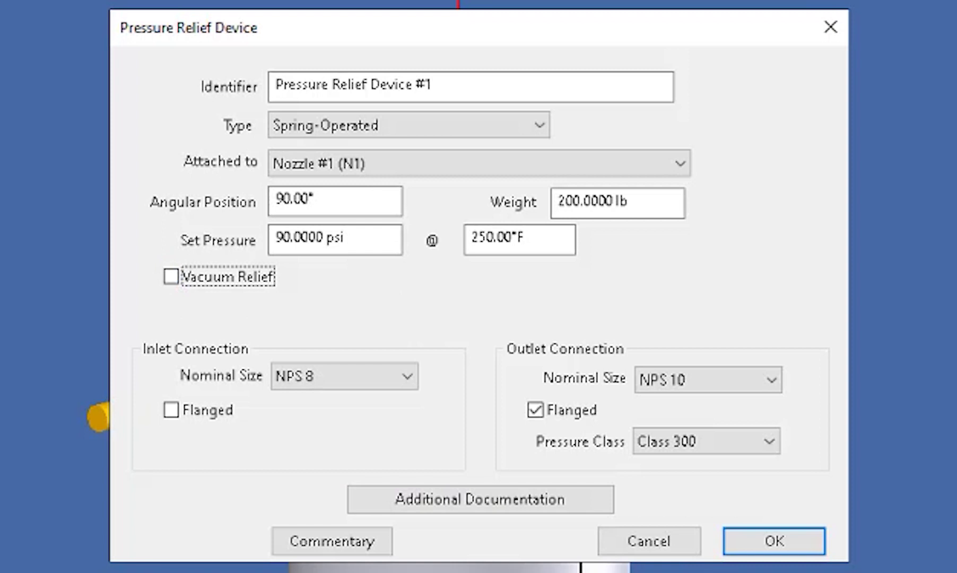
left_click(495, 506)
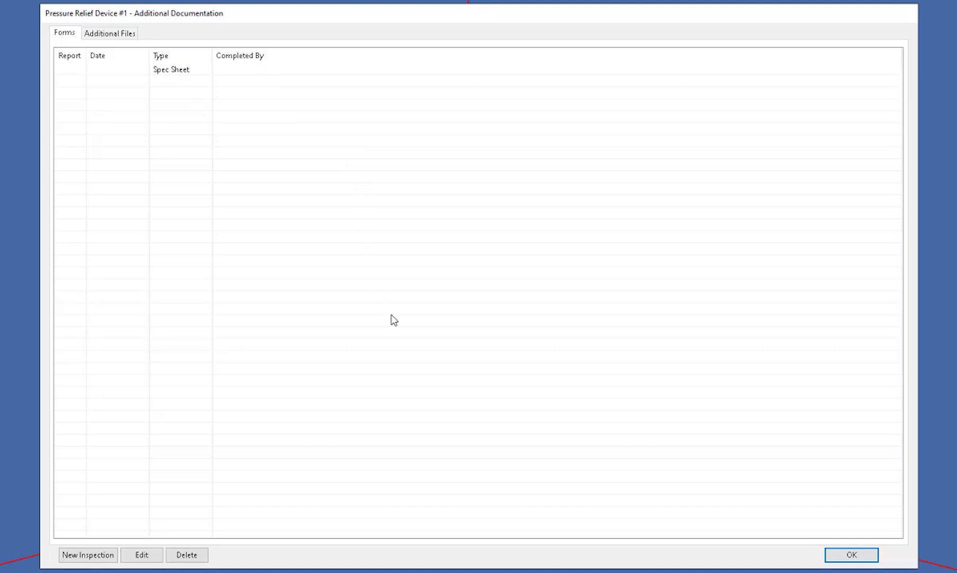
left_click(85, 561)
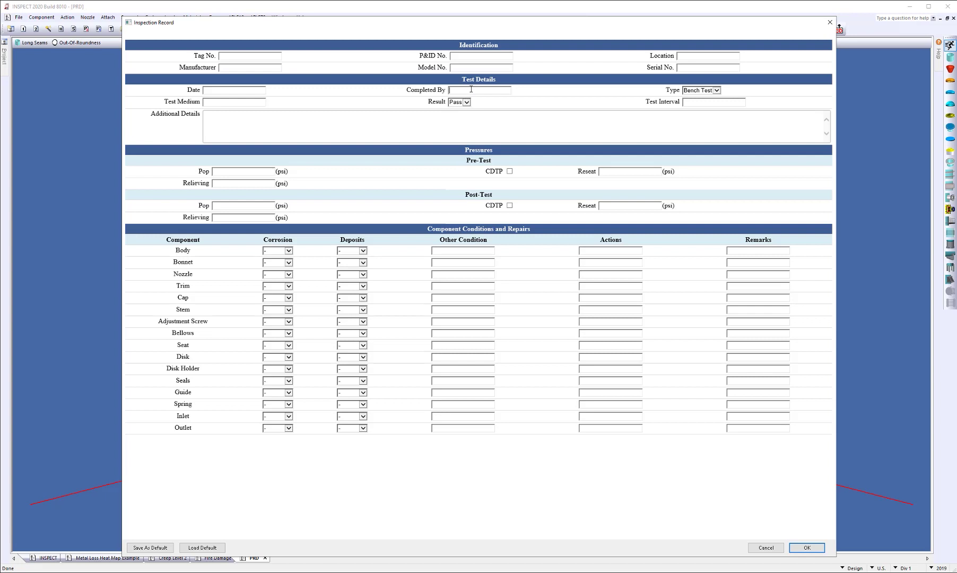
left_click(718, 92)
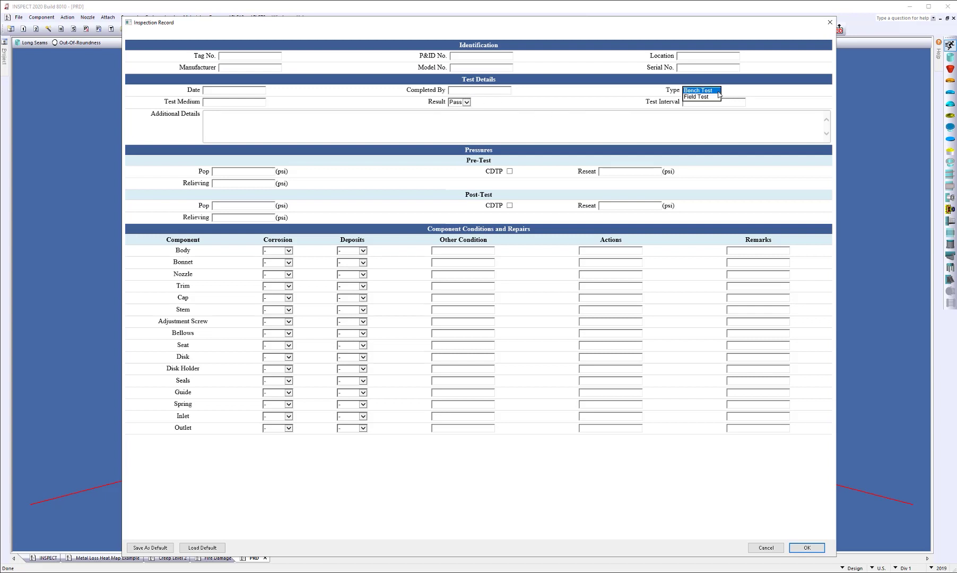
left_click(716, 90)
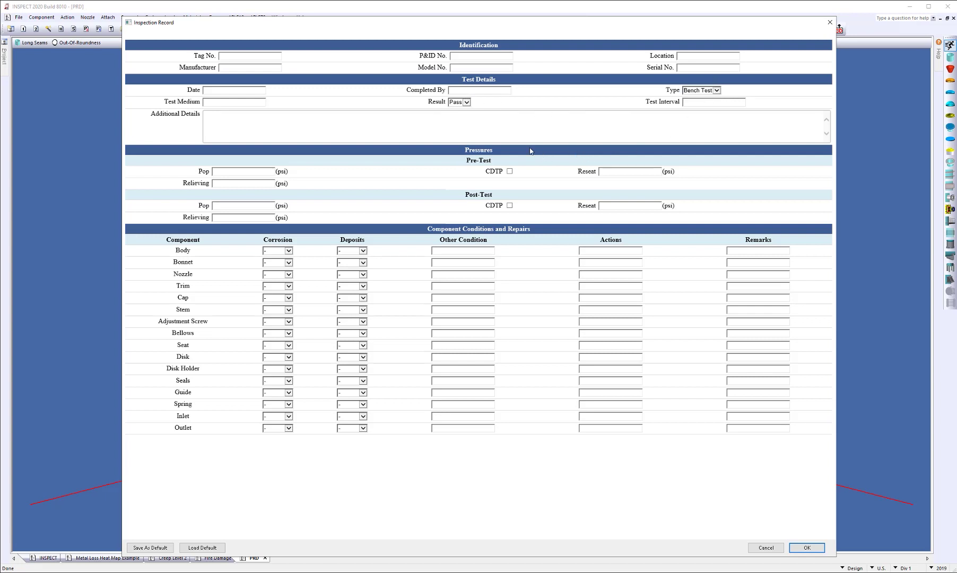
double_click(425, 229)
left_click_drag(489, 240, 536, 235)
left_click(537, 236)
left_click(810, 553)
left_click(732, 463)
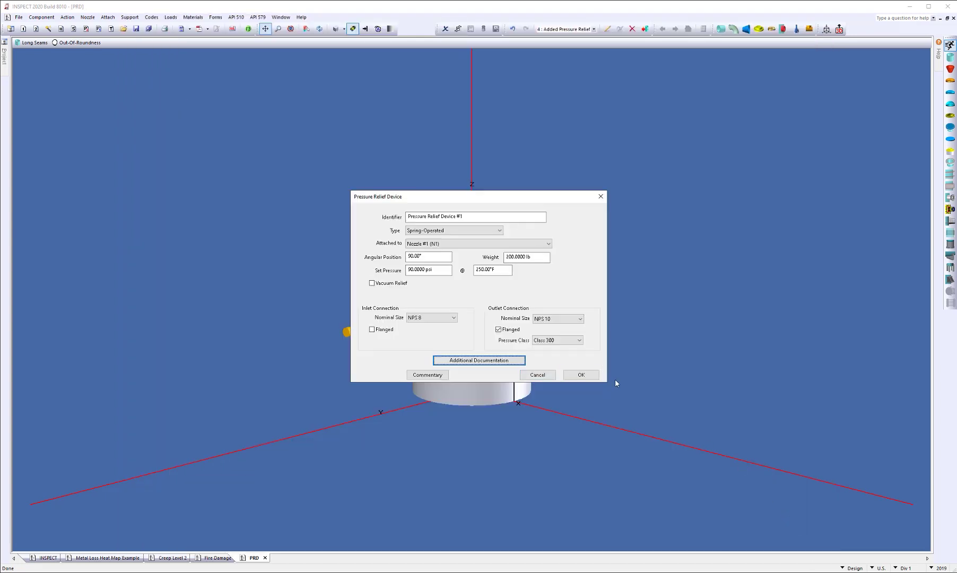
left_click(581, 375)
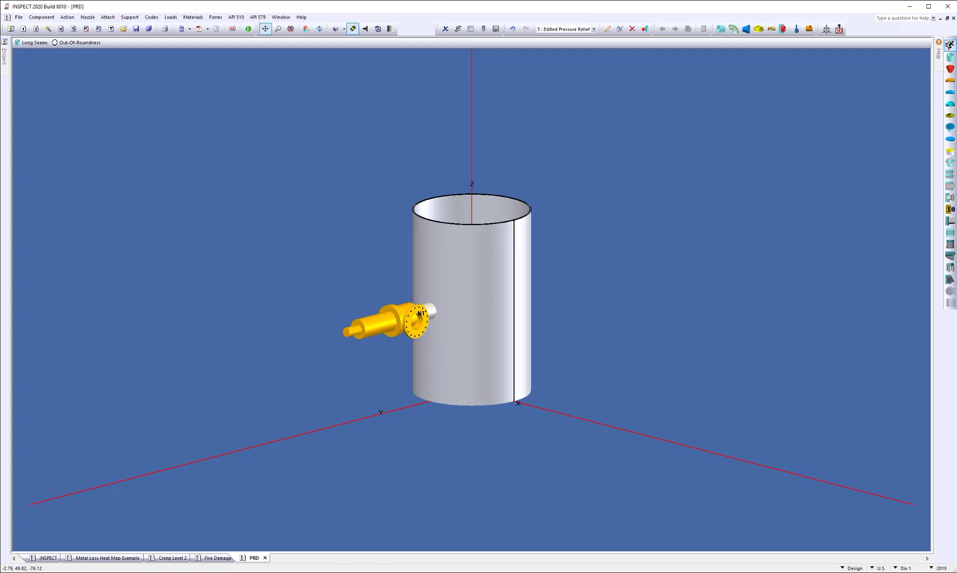
Switch to the INSPECT document to show the horizontal vessel model
left_click(49, 557)
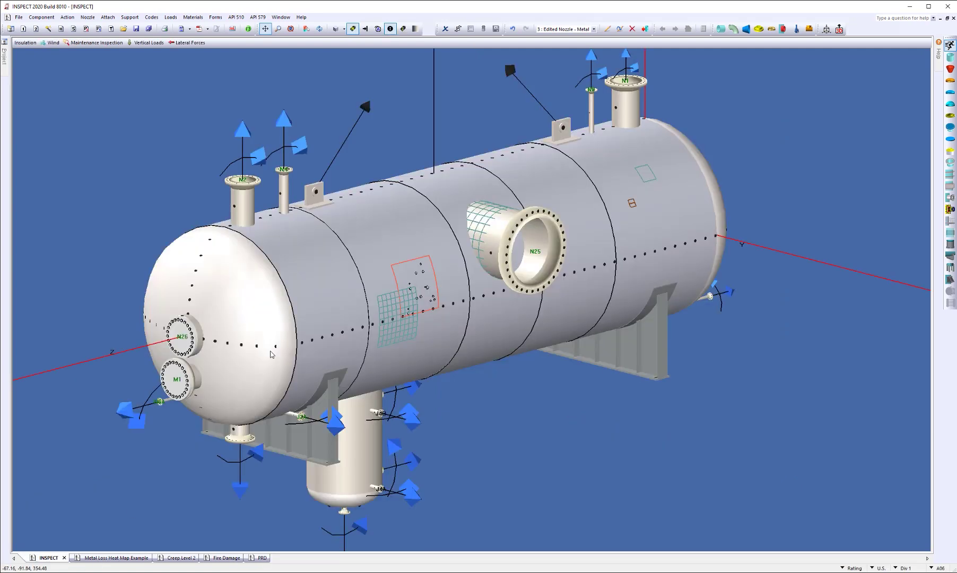